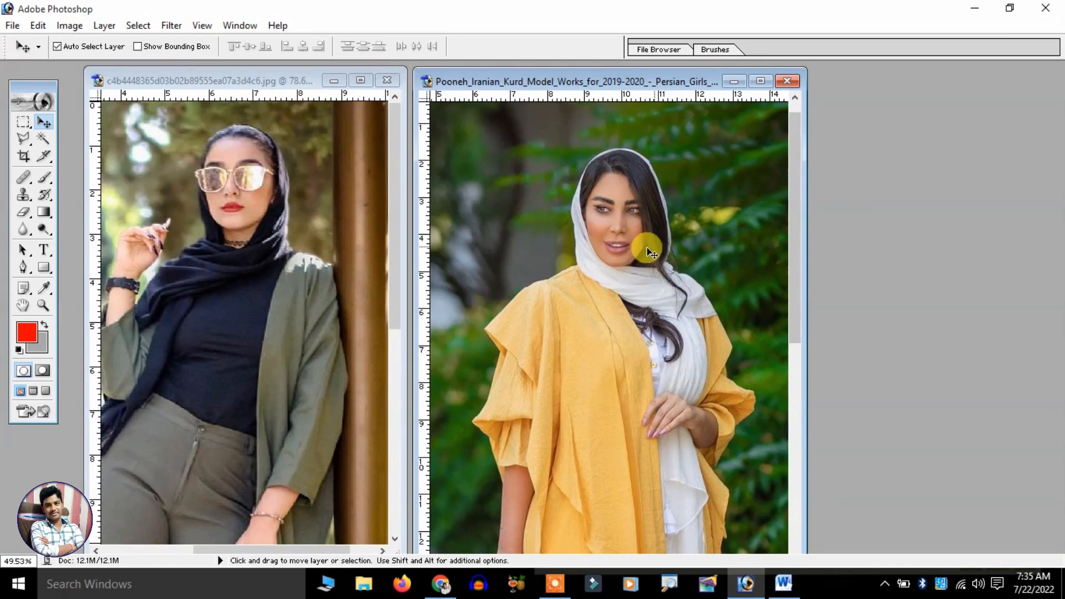
- Examine the two portrait photos closely, comparing the face with sunglasses and the face framed by the white headscarf
scroll(620, 248, up, 3)
drag(593, 288, 439, 203)
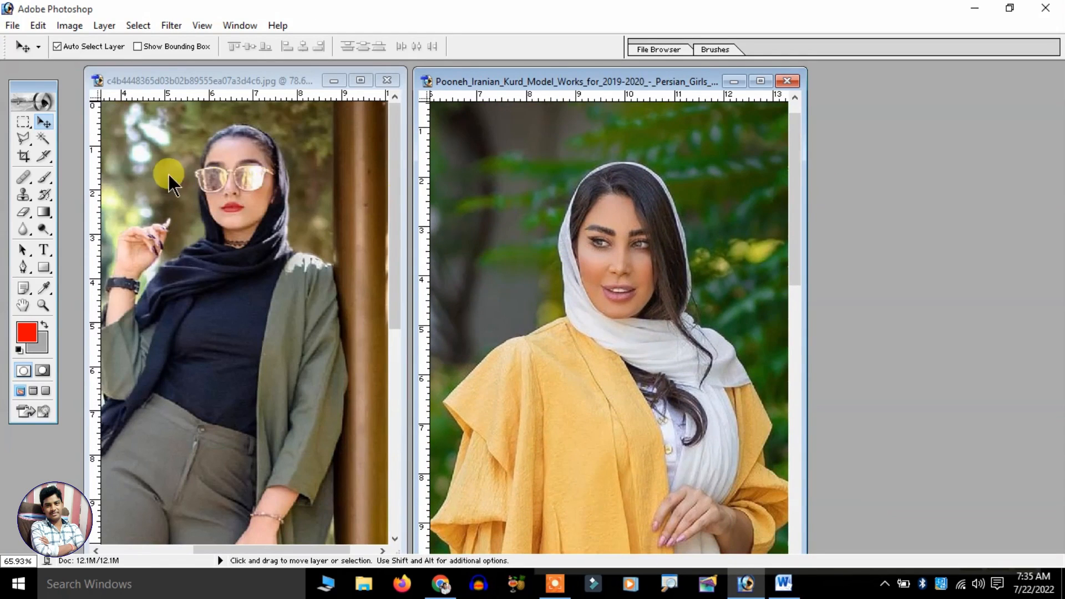
scroll(234, 213, up, 2)
click(232, 215)
scroll(232, 215, up, 3)
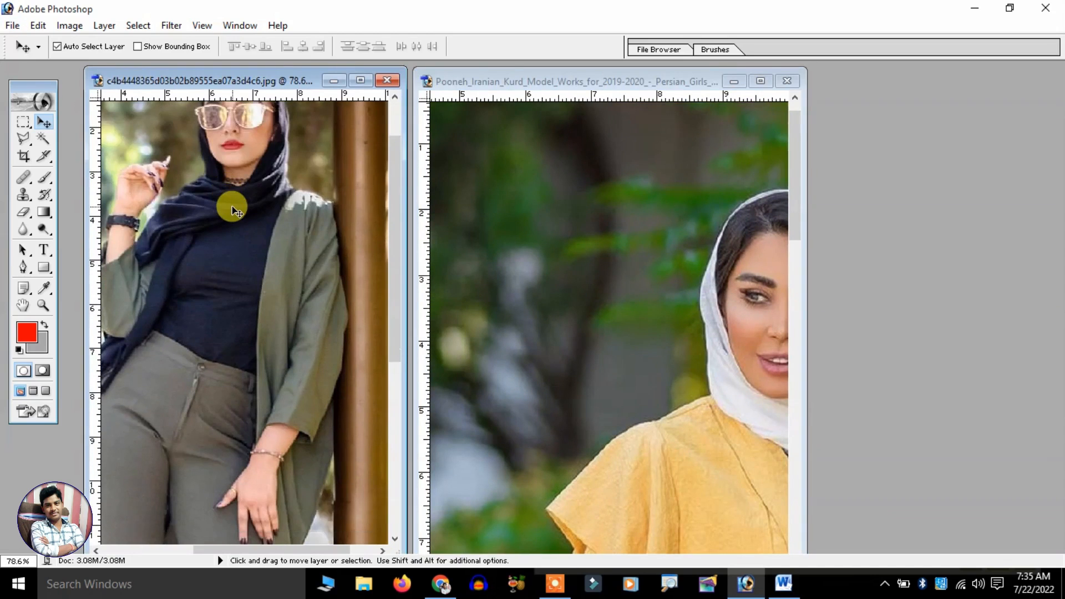
scroll(248, 206, down, 2)
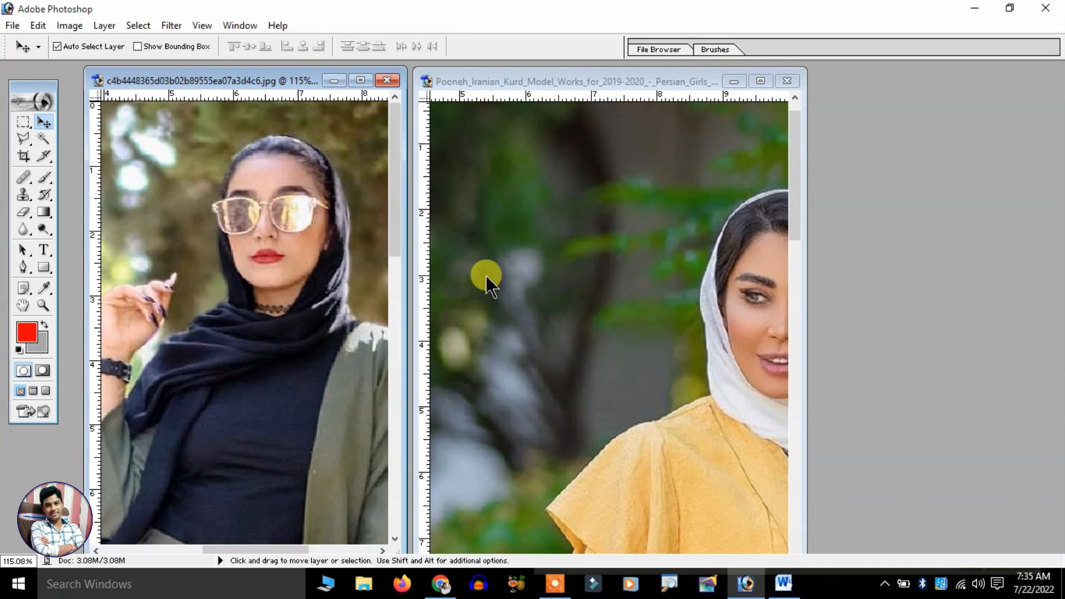
click(486, 276)
drag(634, 311, 538, 226)
drag(645, 281, 567, 248)
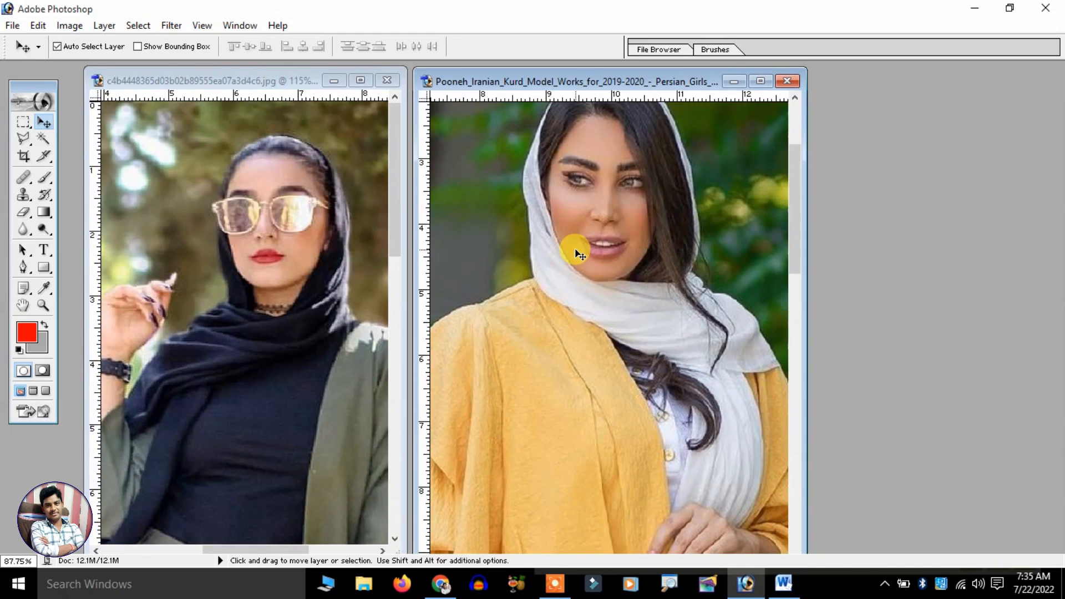
drag(623, 231, 589, 297)
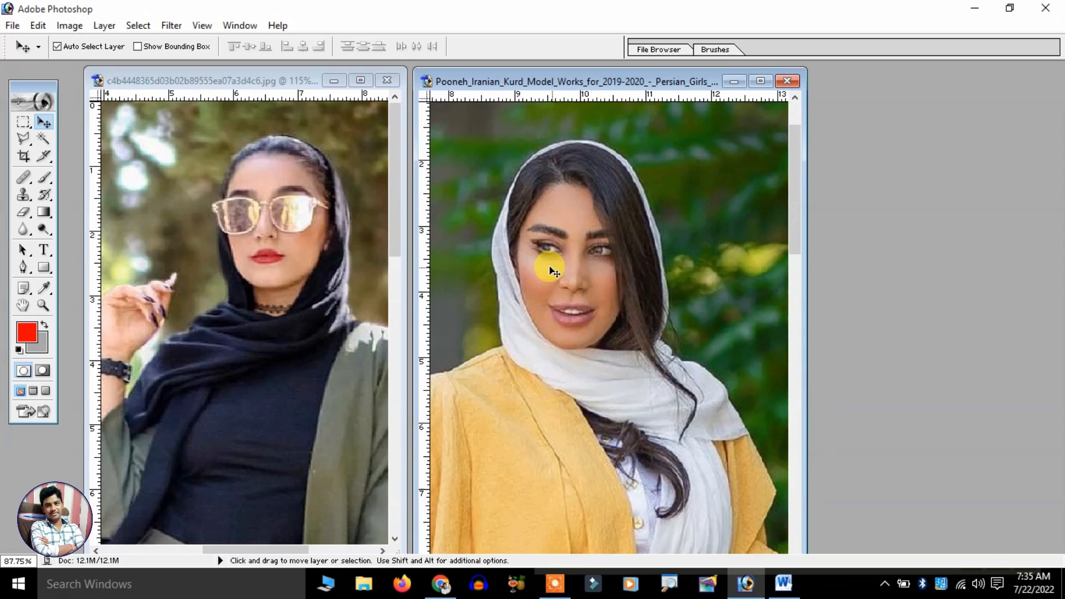
click(271, 175)
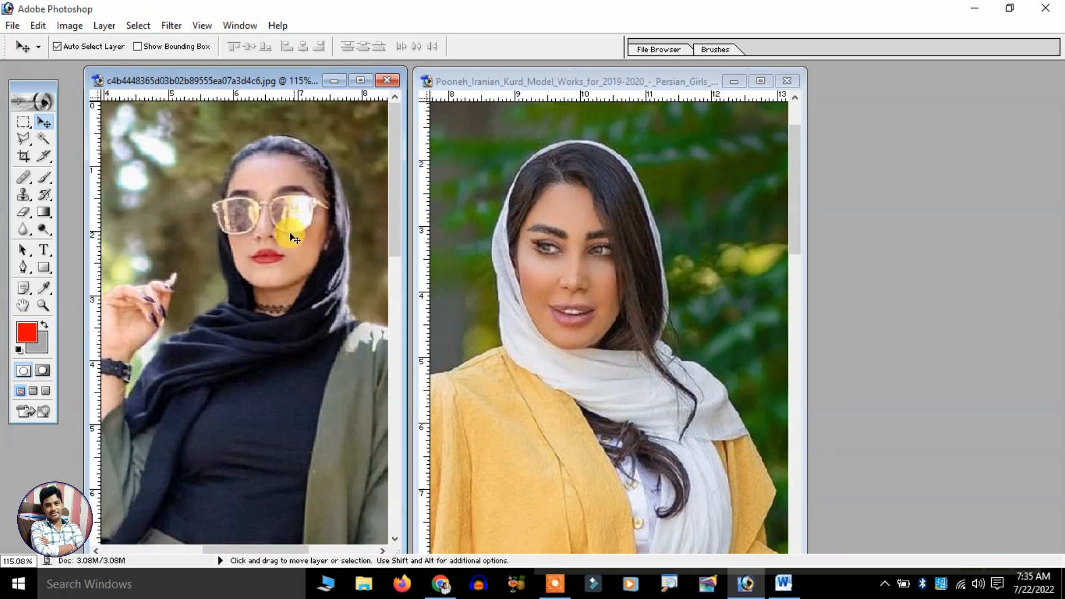
click(578, 453)
drag(570, 383, 608, 315)
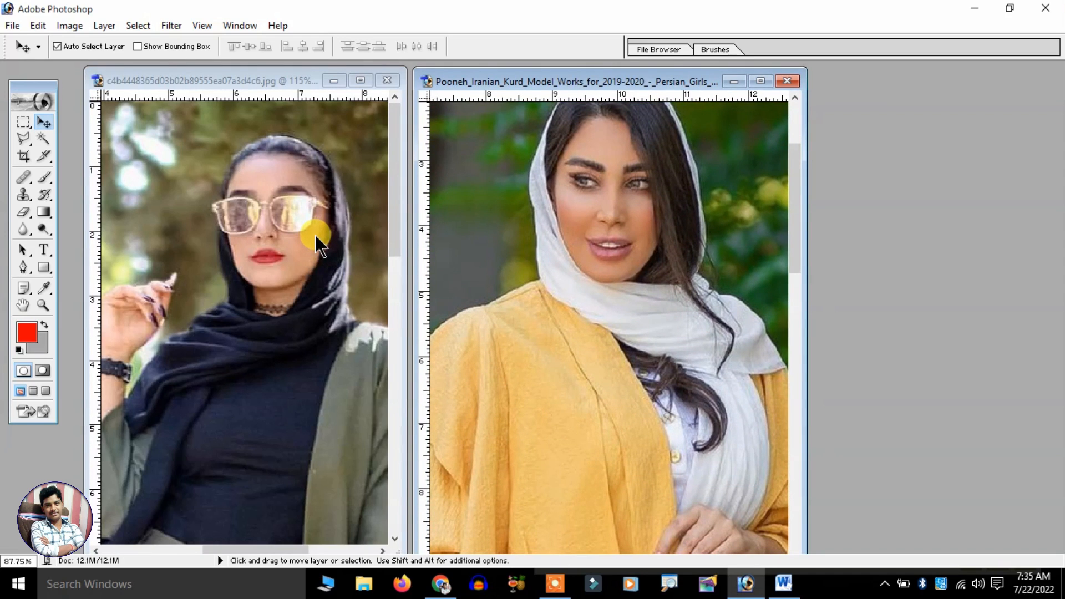
scroll(315, 235, up, 3)
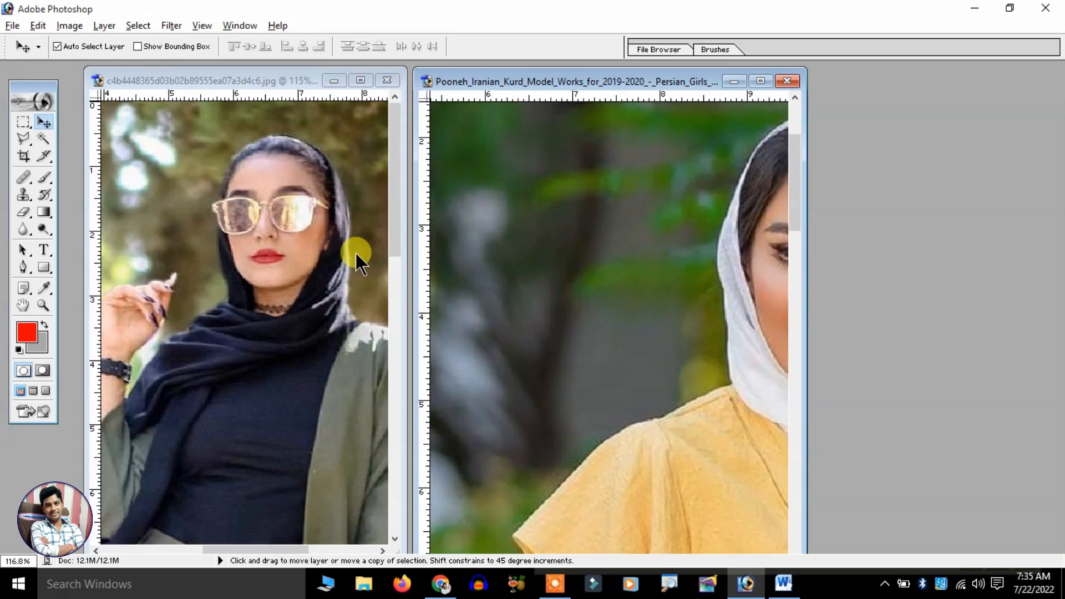
scroll(382, 253, down, 4)
scroll(488, 265, up, 3)
drag(566, 267, 439, 322)
drag(629, 248, 585, 309)
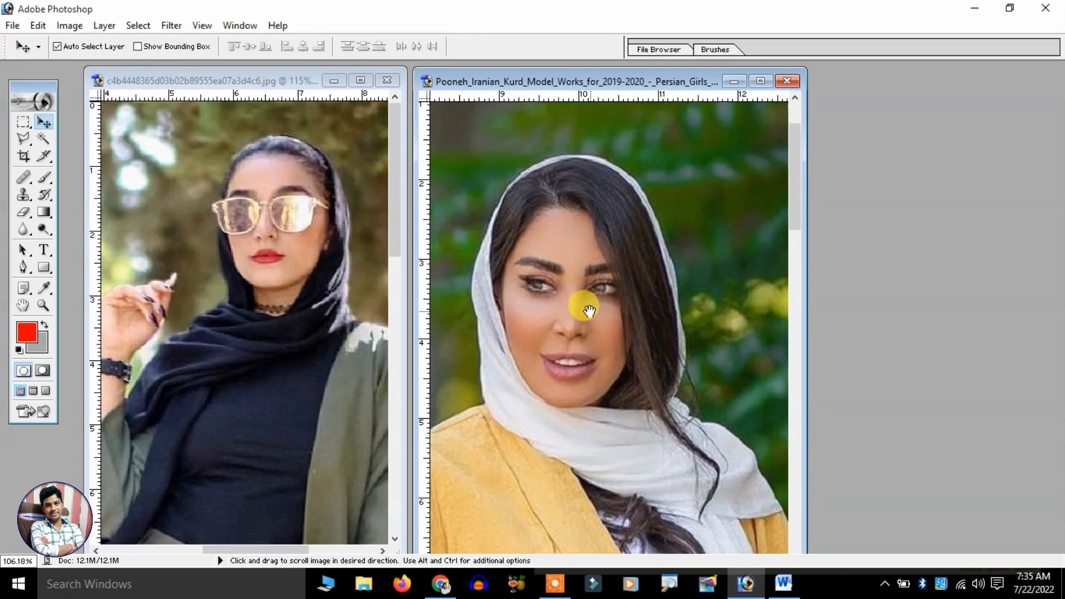
click(292, 236)
scroll(279, 212, up, 3)
drag(279, 212, 209, 321)
drag(360, 239, 247, 285)
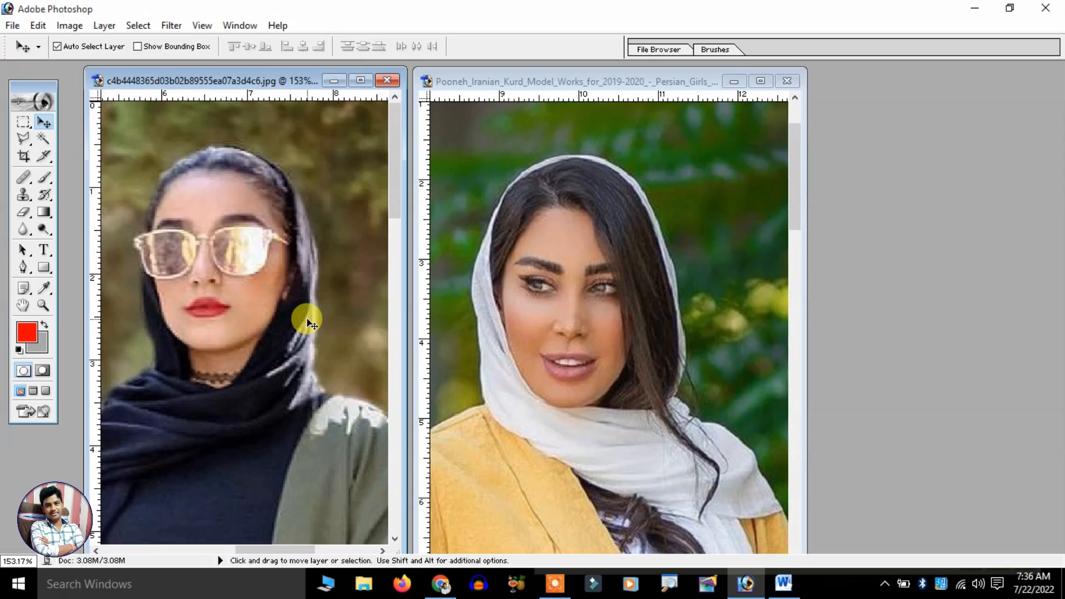
scroll(235, 204, up, 2)
drag(285, 275, 248, 280)
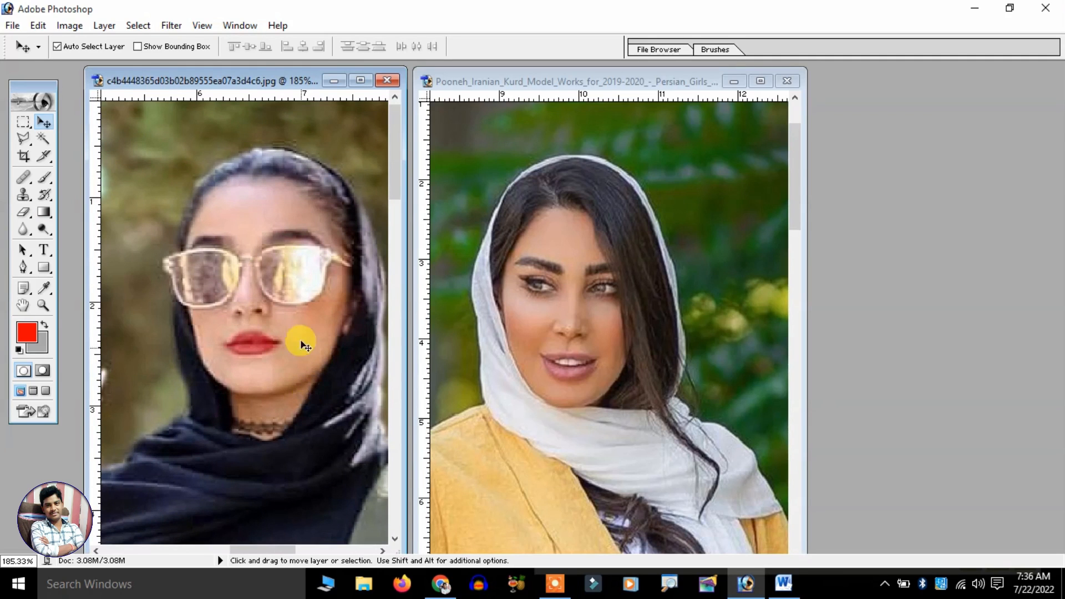
- Start a Polygonal Lasso outline at the neck of the woman with sunglasses and trace it up along the jaw and cheek
click(21, 140)
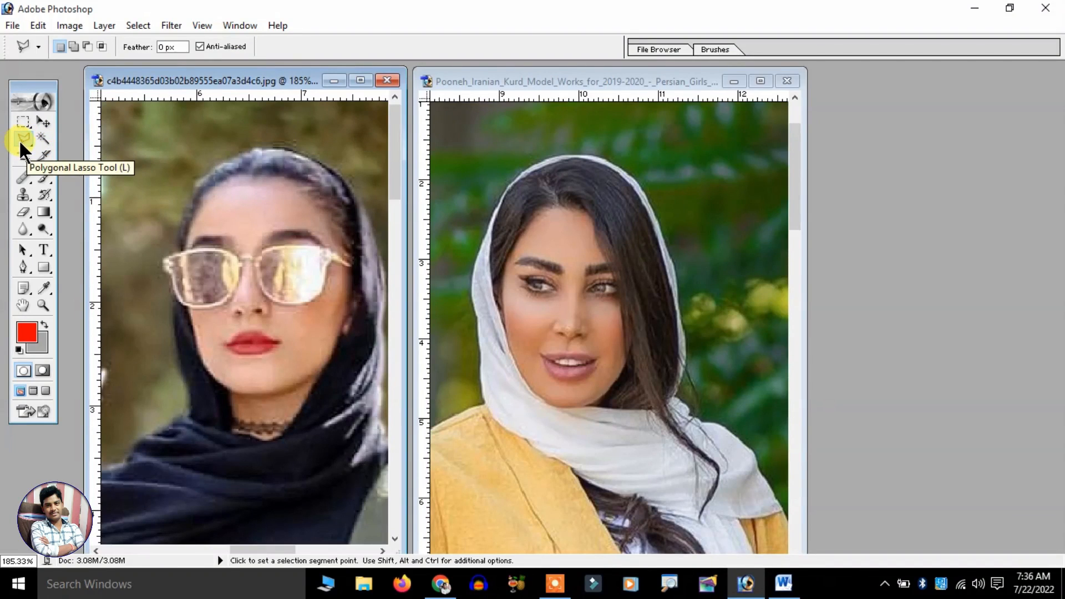
scroll(209, 217, up, 3)
key(space)
drag(296, 265, 169, 240)
drag(283, 289, 180, 268)
drag(260, 334, 282, 348)
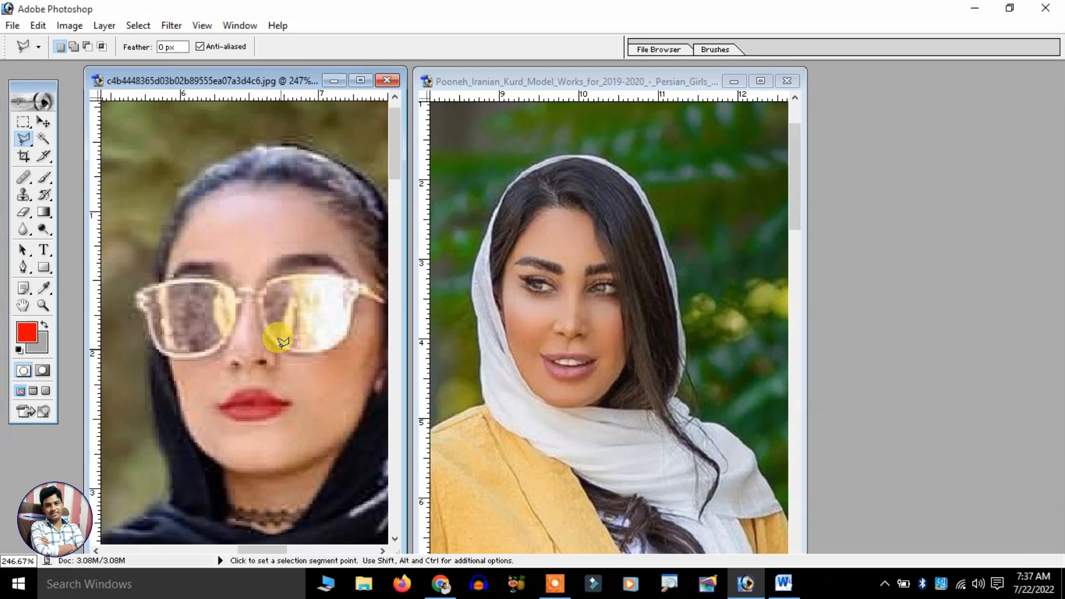
click(223, 506)
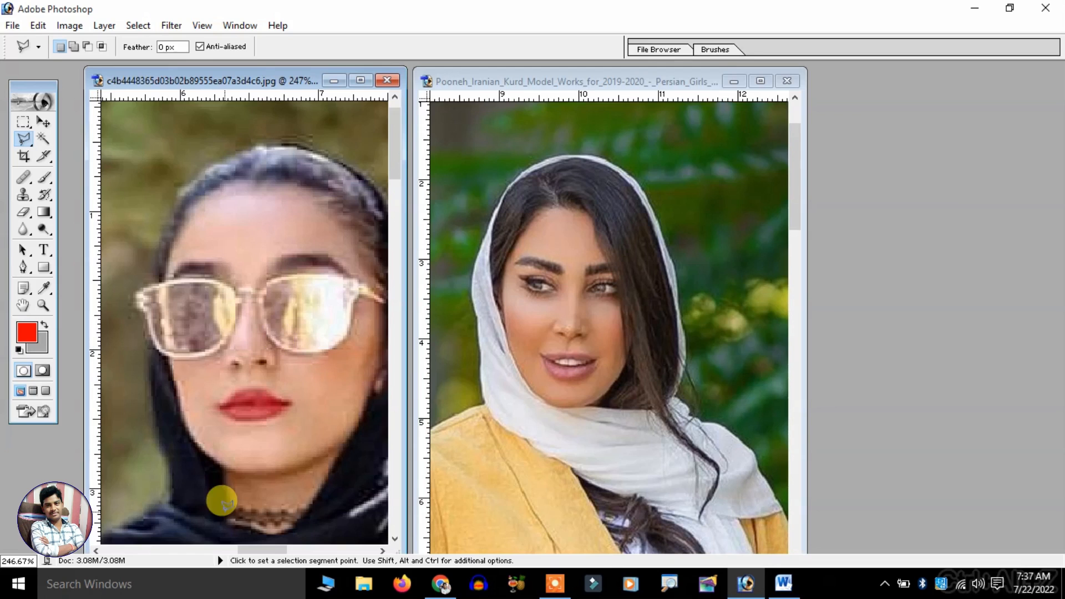
click(222, 469)
click(195, 443)
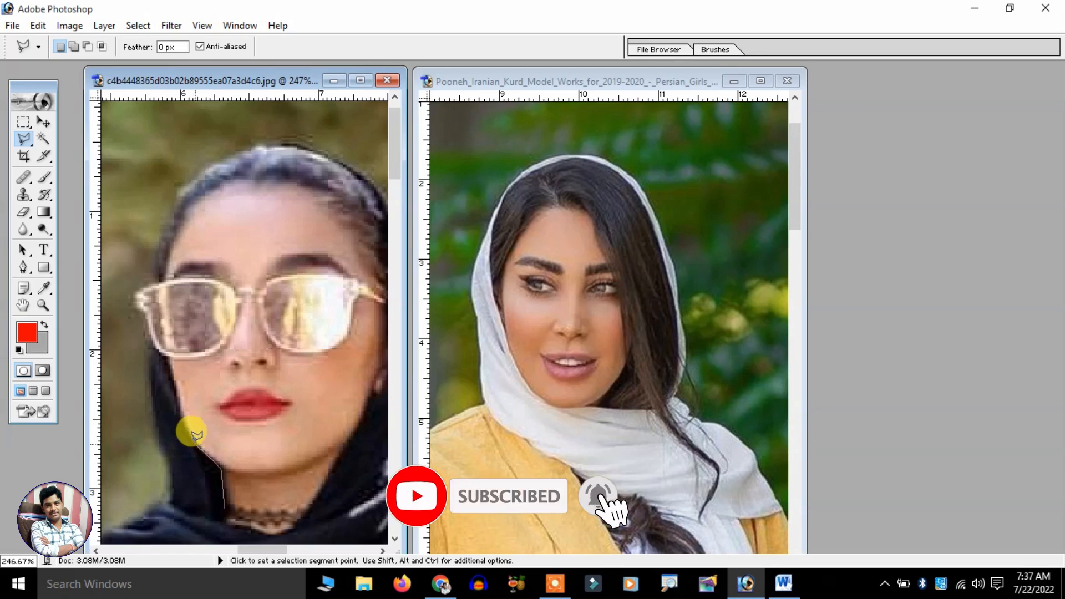
click(183, 416)
click(174, 387)
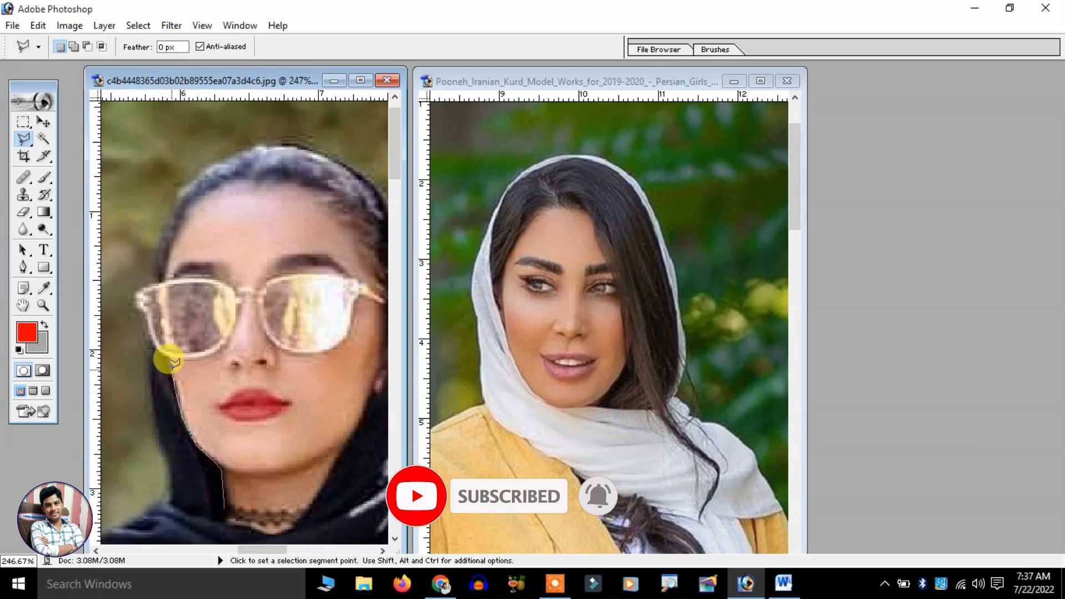
- Continue the lasso outline around the outer edge of the sunglasses frame up to the eyebrow
click(167, 357)
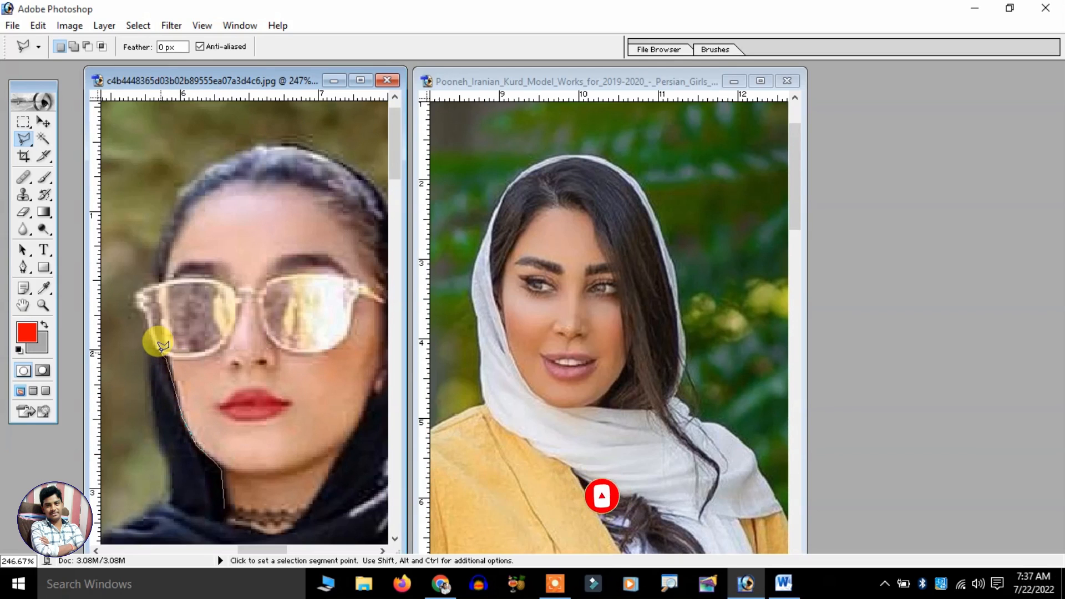
click(156, 348)
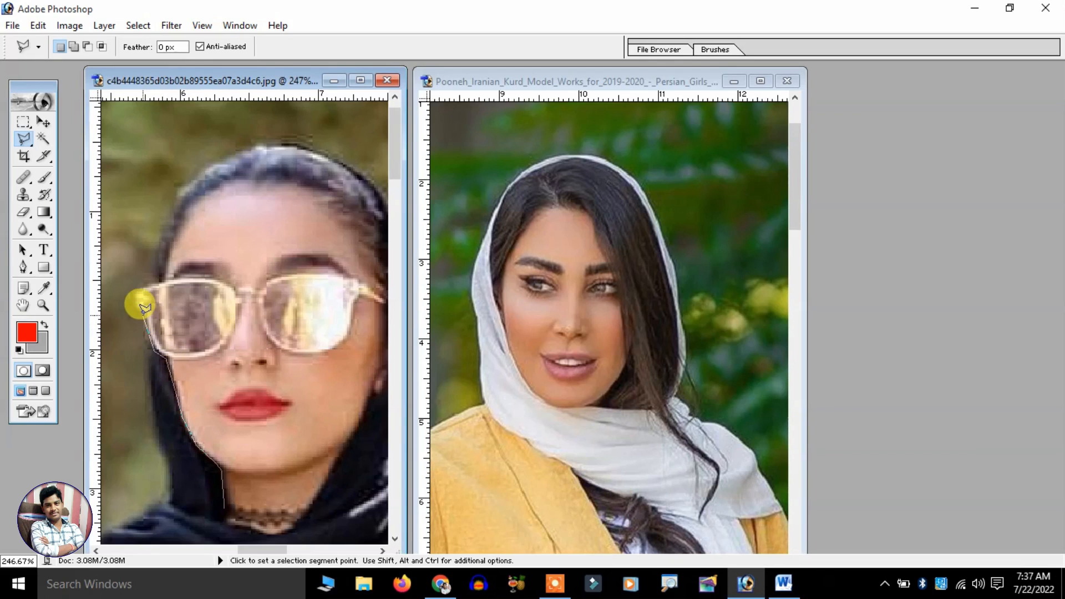
click(142, 313)
click(136, 306)
click(135, 289)
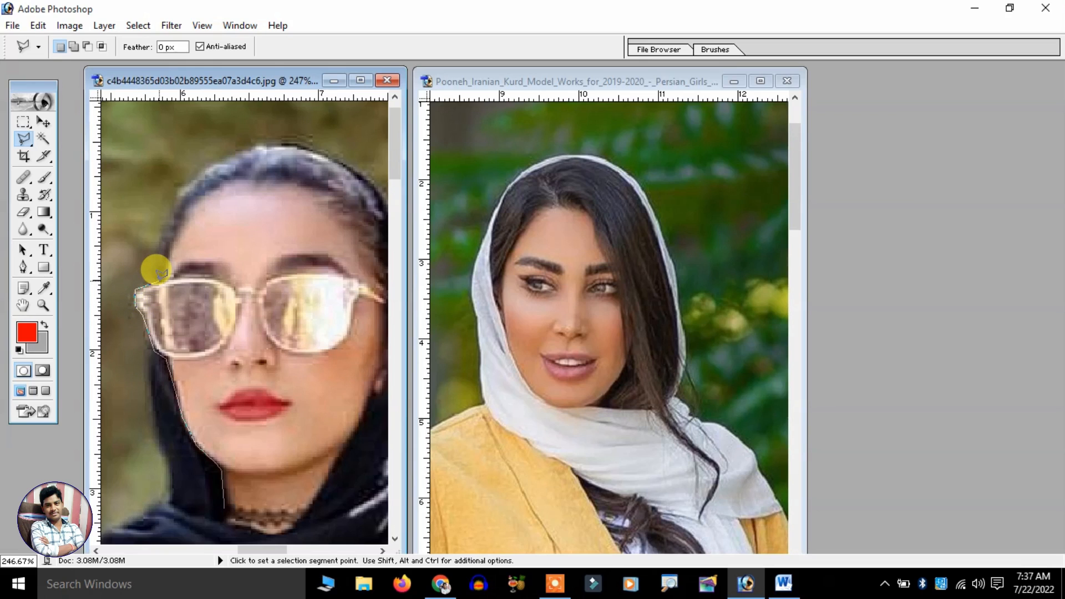
click(160, 279)
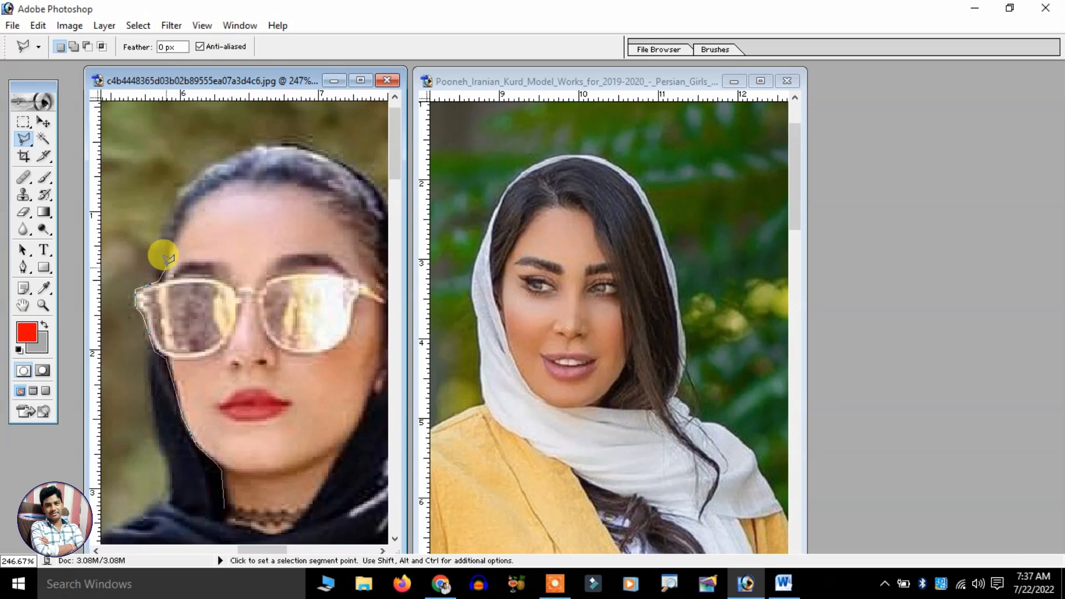
- Trace the lasso outline along the hairline, over the forehead and towards the opposite temple
click(187, 213)
click(219, 186)
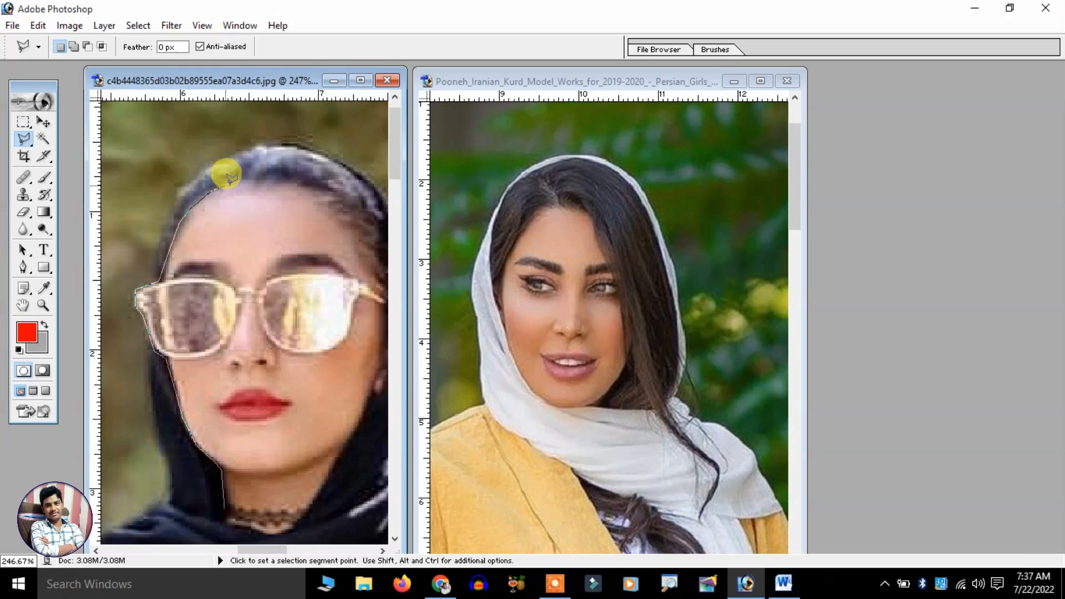
click(243, 180)
click(268, 181)
click(297, 188)
click(333, 202)
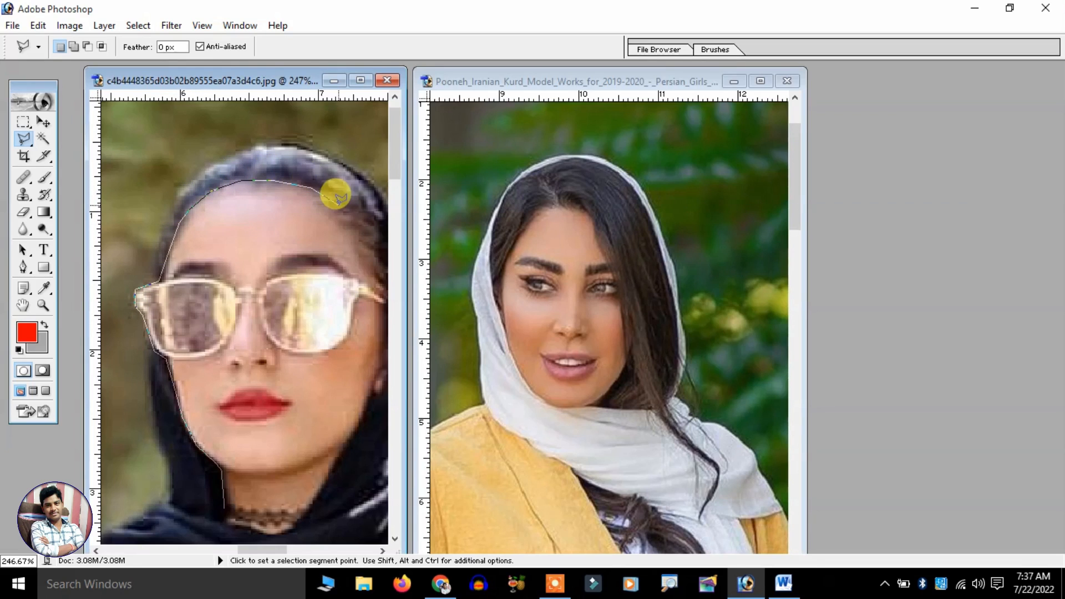
click(348, 218)
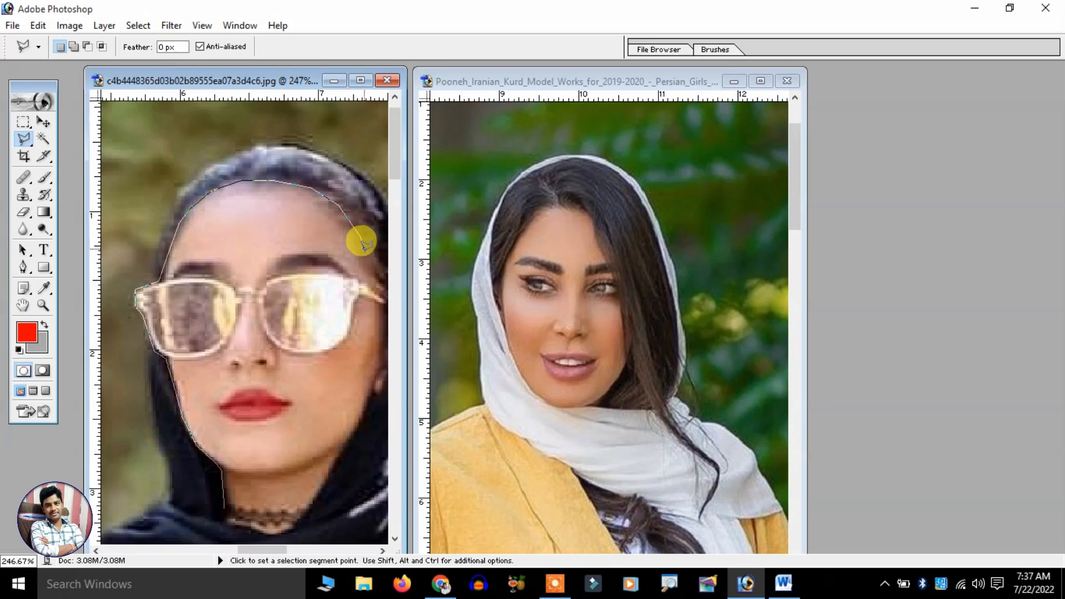
- Extend the lasso outline down the temple, past the glasses arm and ear, and along the jaw
drag(370, 254, 250, 189)
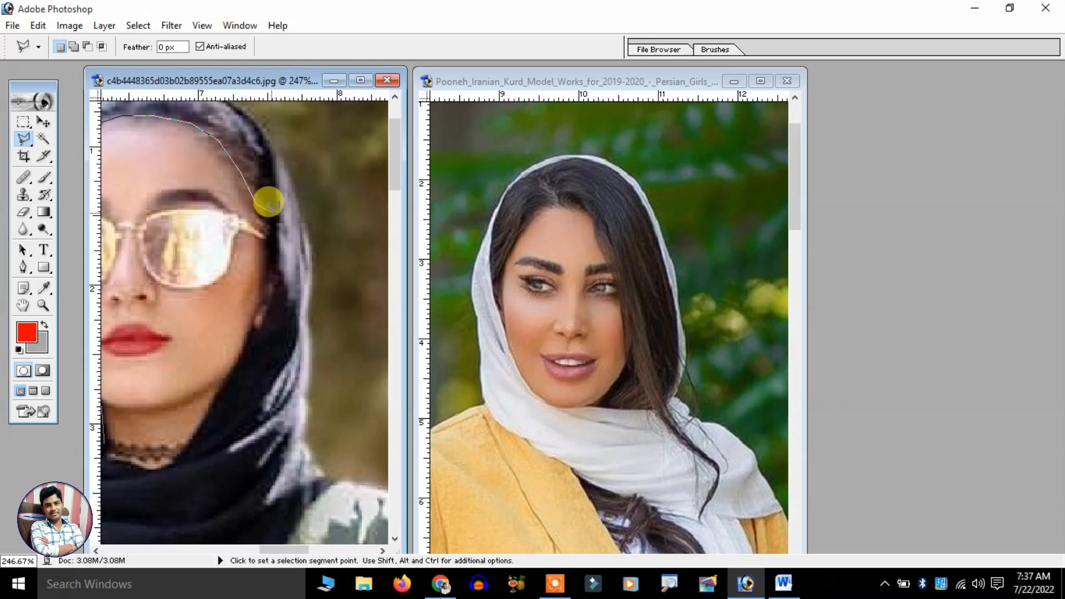
click(266, 225)
click(275, 254)
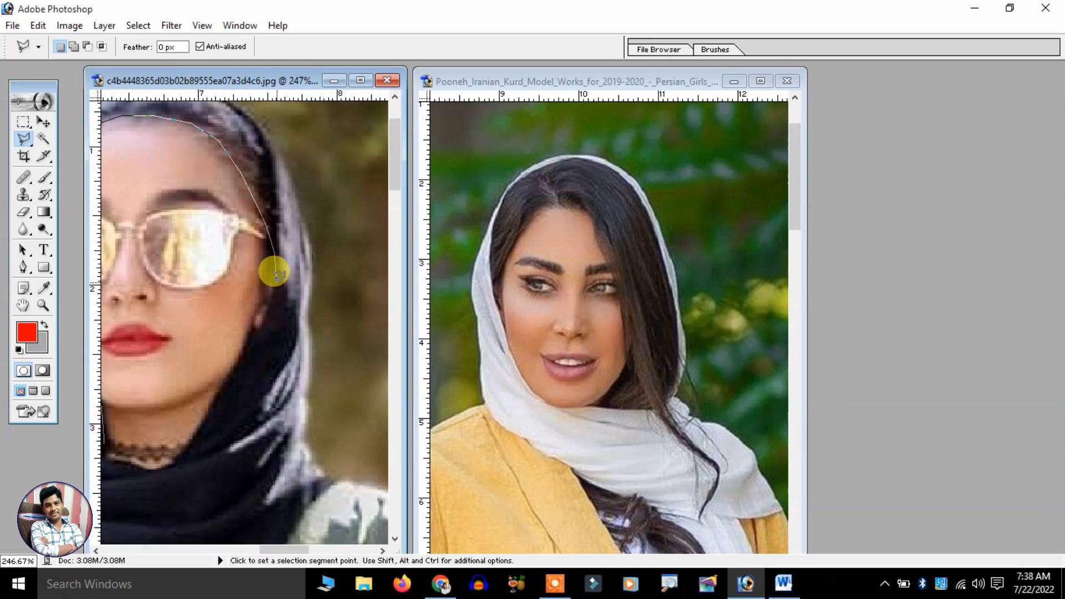
click(276, 275)
click(264, 310)
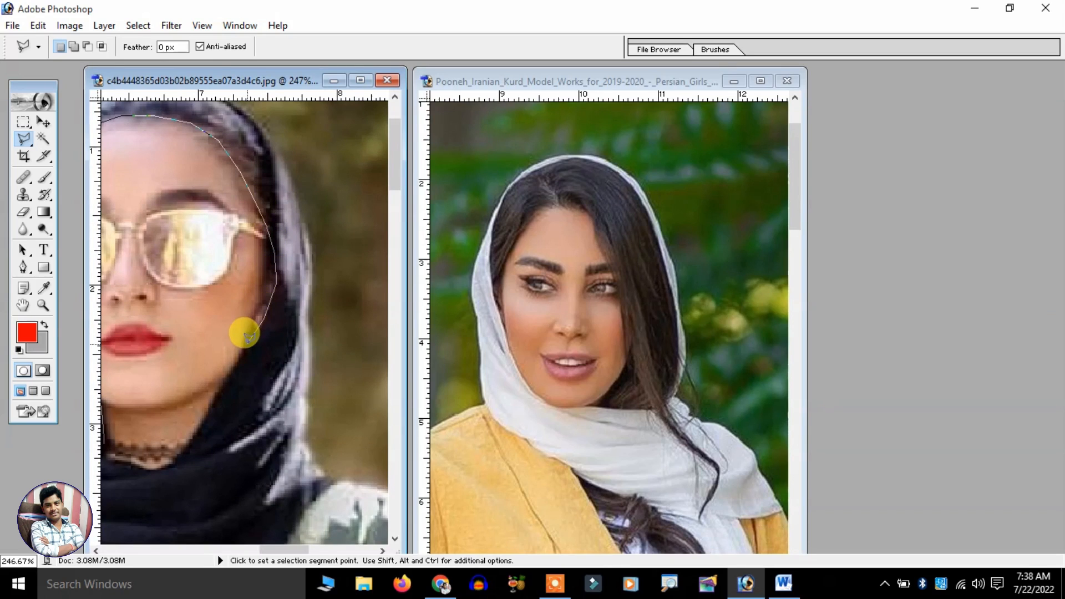
click(218, 398)
- Trace the lasso outline down the neck, around the lace choker, and close the face selection at its starting point
key(space)
mouse_move(209, 406)
mouse_down()
mouse_move(611, 344)
mouse_move(143, 255)
mouse_move(57, 314)
mouse_up()
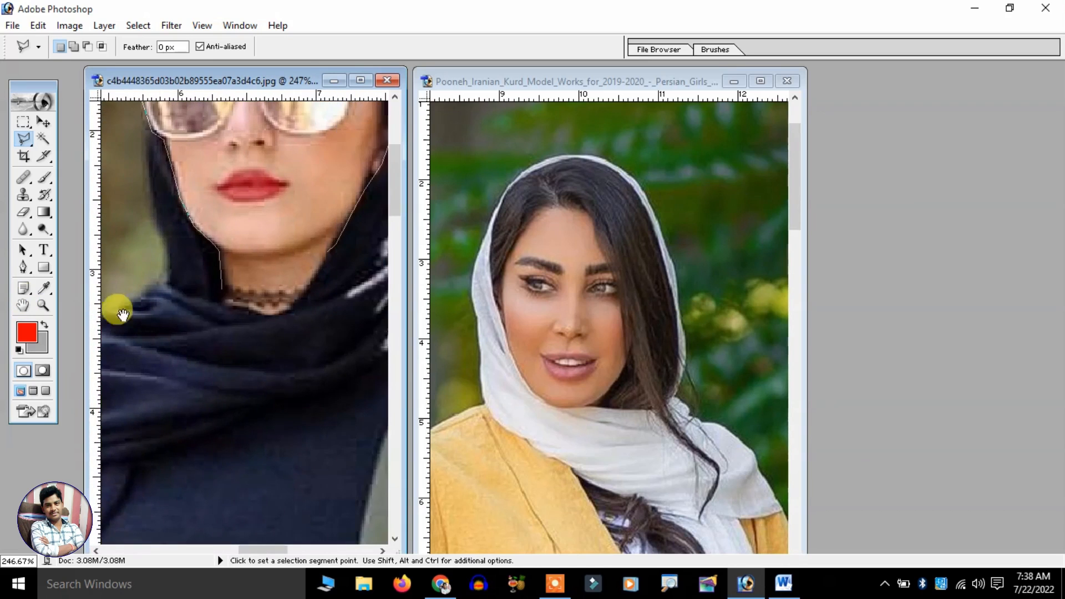
drag(301, 294, 278, 313)
click(291, 297)
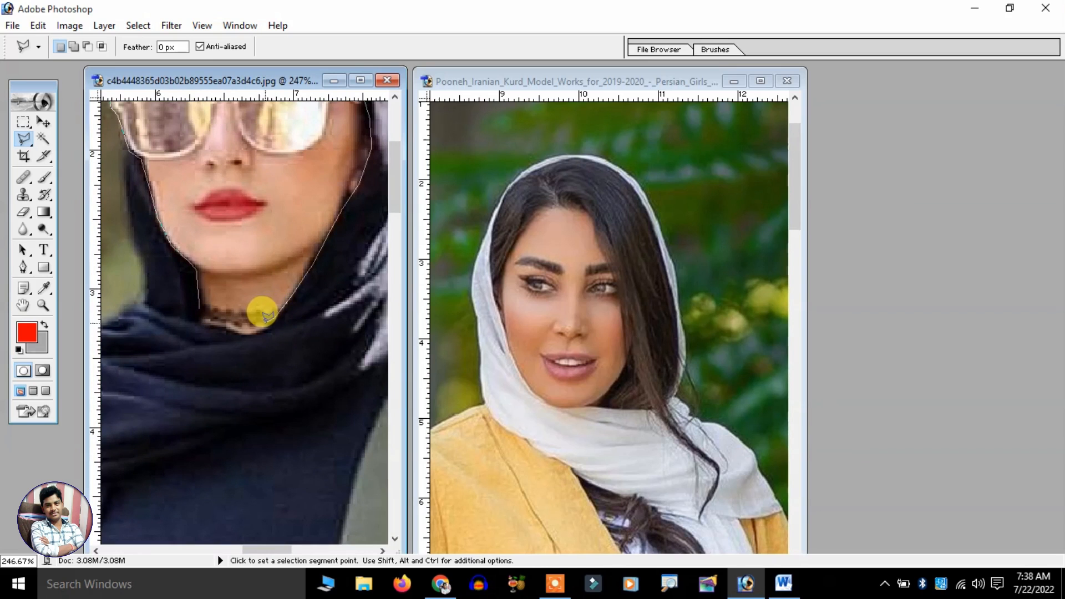
click(260, 328)
click(242, 331)
click(222, 326)
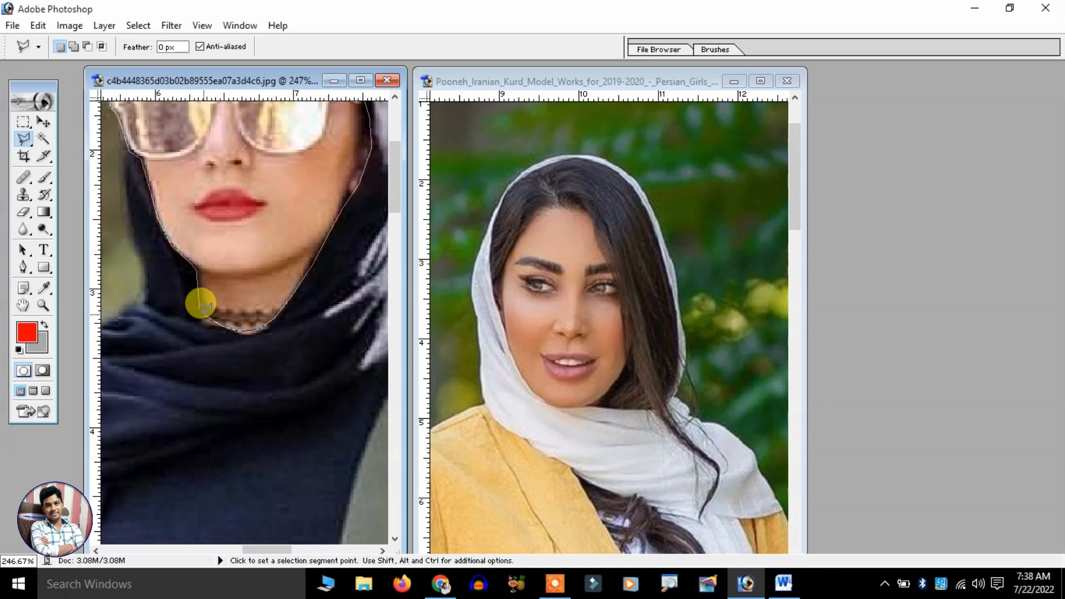
click(198, 300)
scroll(317, 254, down, 12)
scroll(318, 254, up, 2)
scroll(295, 258, up, 5)
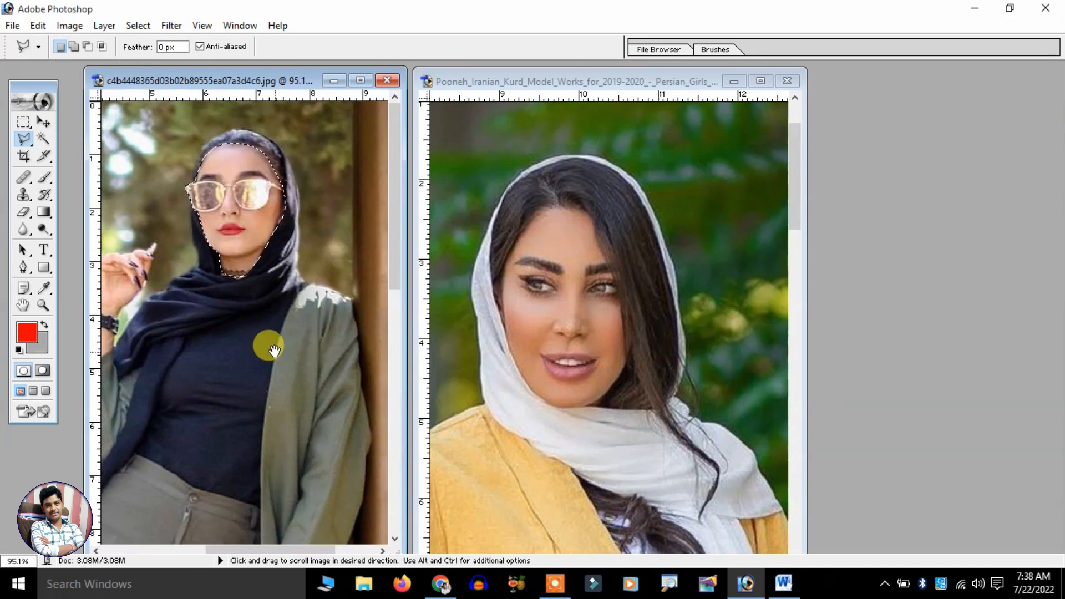
- Feather the face selection with a radius of 5 pixels
right_click(259, 187)
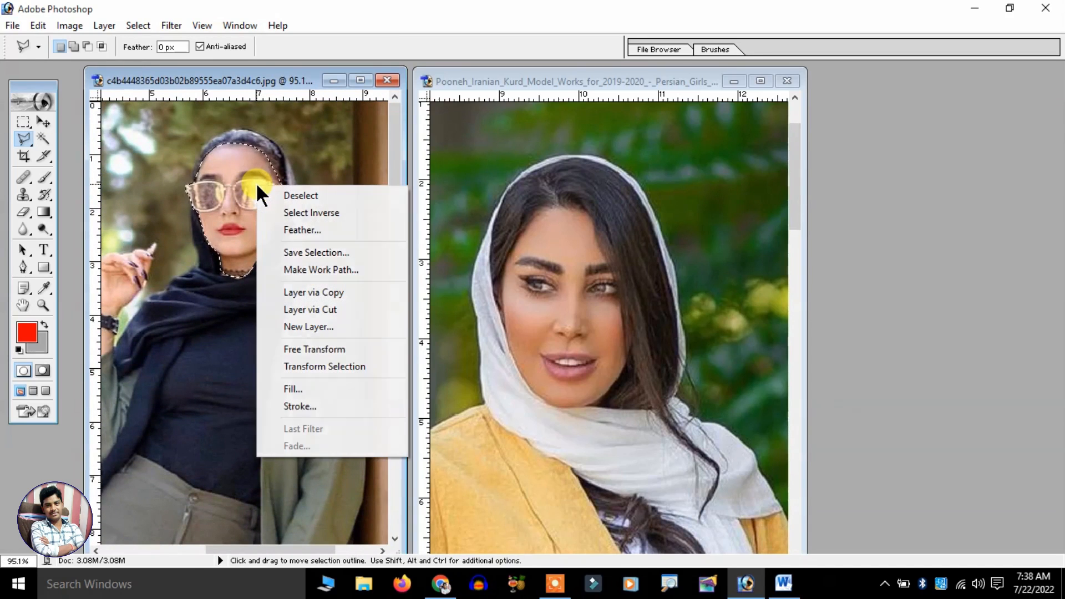
click(284, 224)
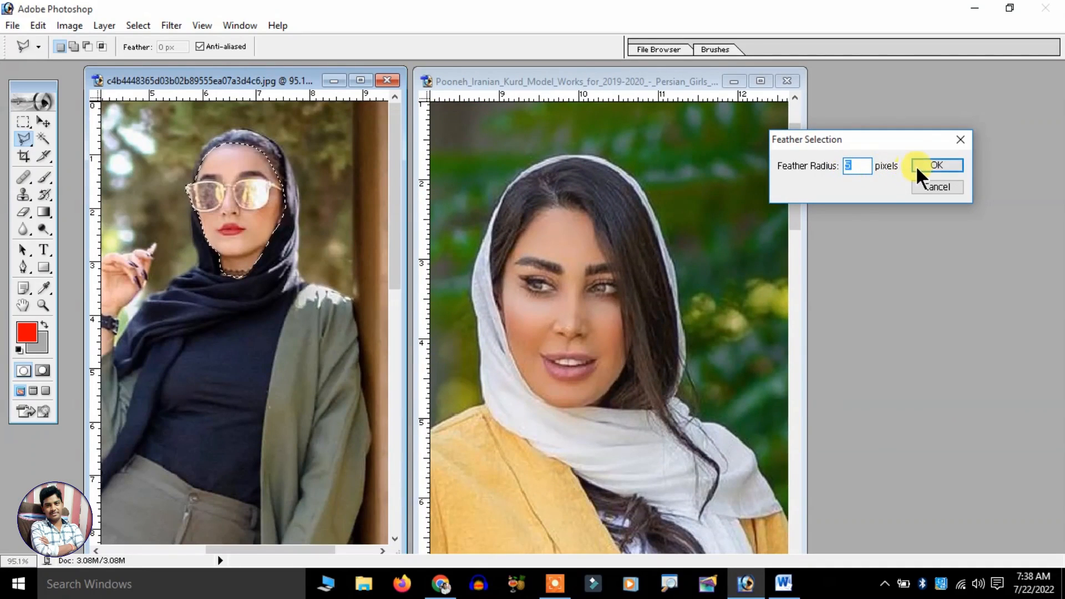
text(5)
click(935, 166)
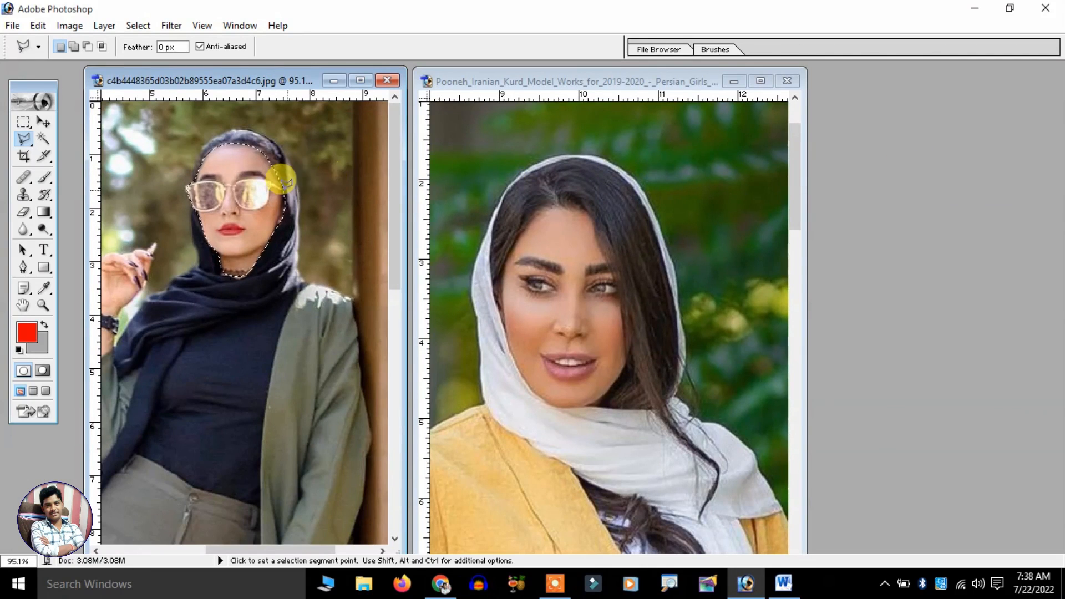
- Copy the feathered face selection and paste it into the same photo as a new layer
key(ctrl)
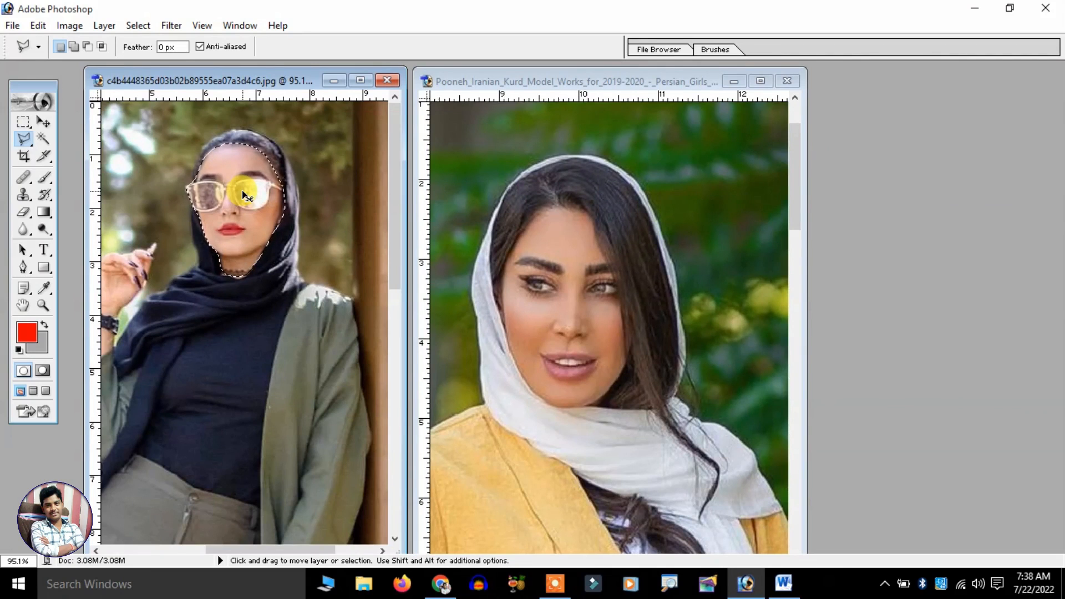
key(ctrl+v)
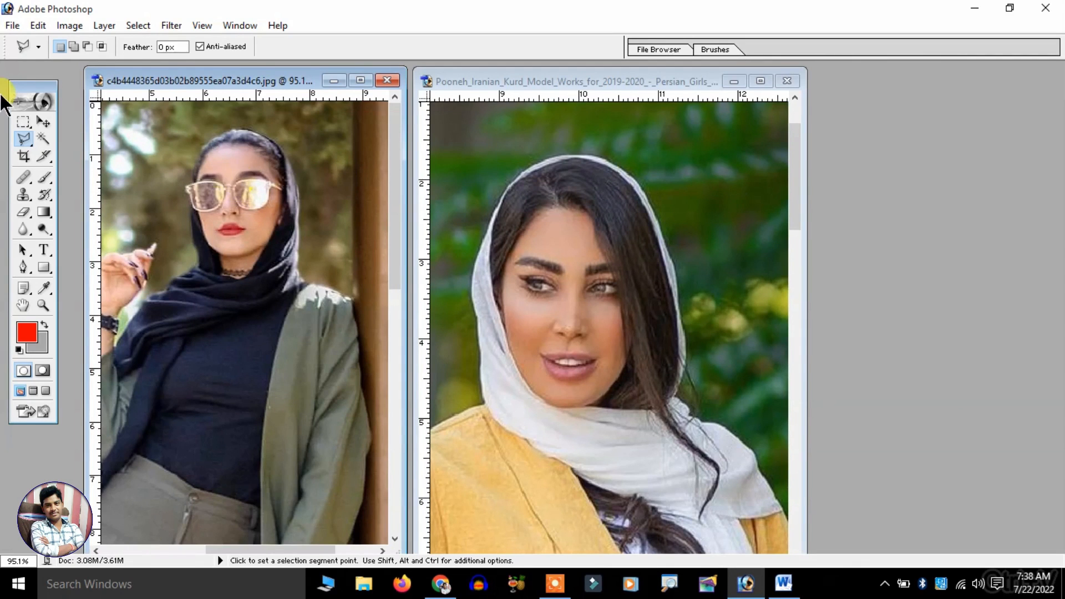
- Move the pasted face layer off the original face and transfer it onto the woman's face in the other photo
click(41, 122)
scroll(238, 210, up, 8)
drag(262, 214, 181, 257)
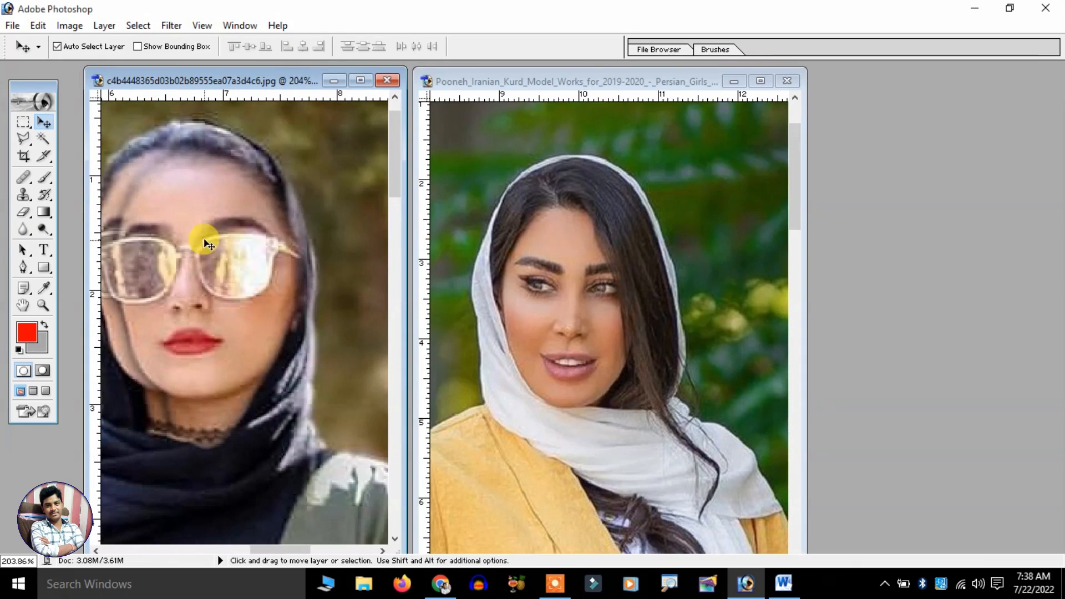
drag(184, 211, 189, 239)
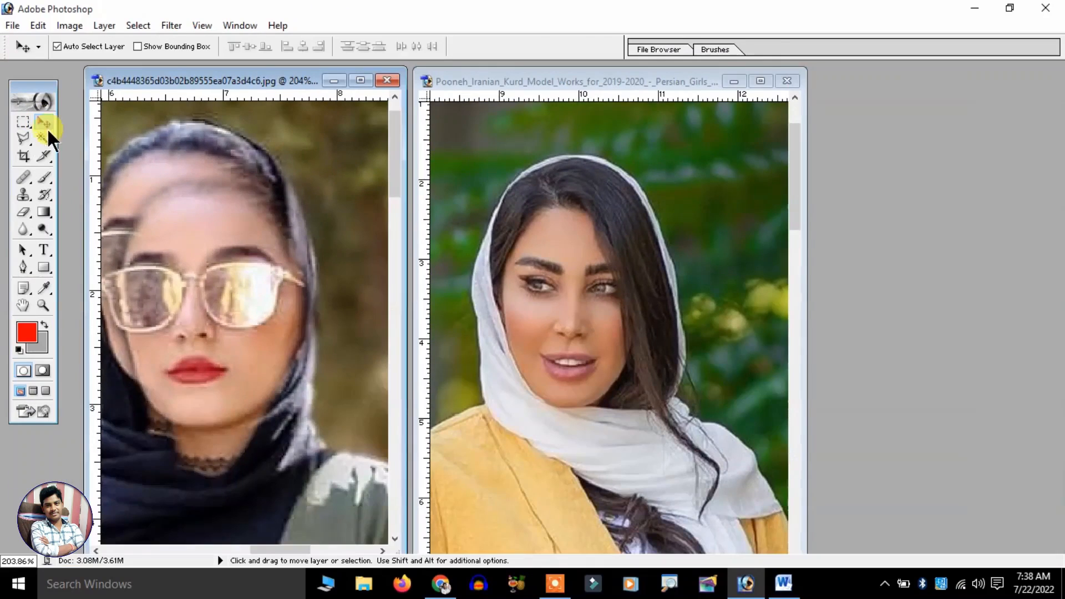
drag(188, 314, 554, 302)
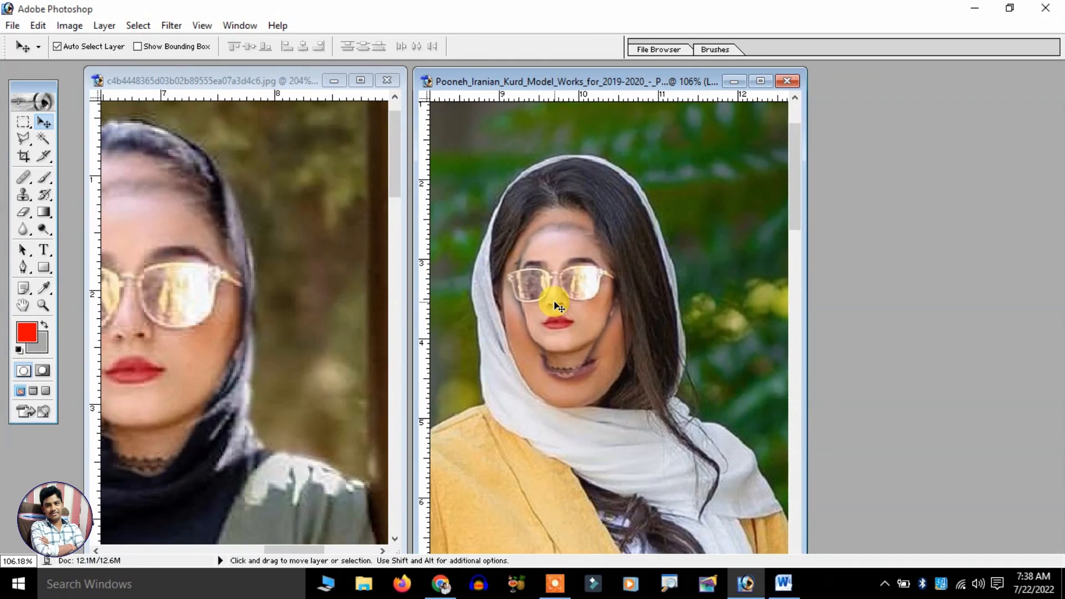
- Scale the transferred face proportionally to about 151% and align it over the woman's own face inside the white headscarf
key(ctrl+t)
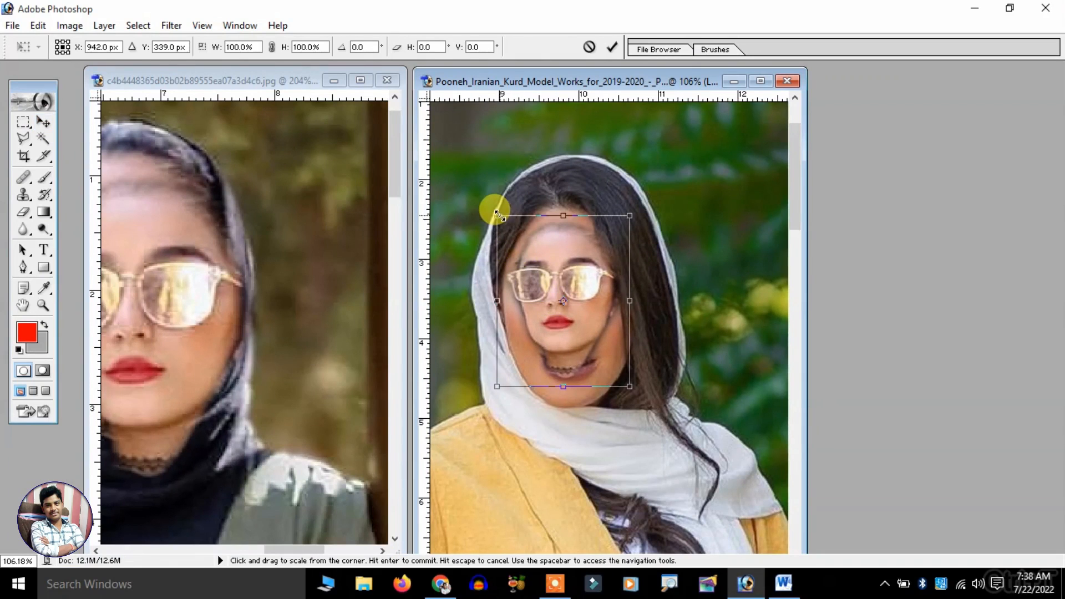
drag(495, 215, 485, 192)
drag(629, 386, 654, 435)
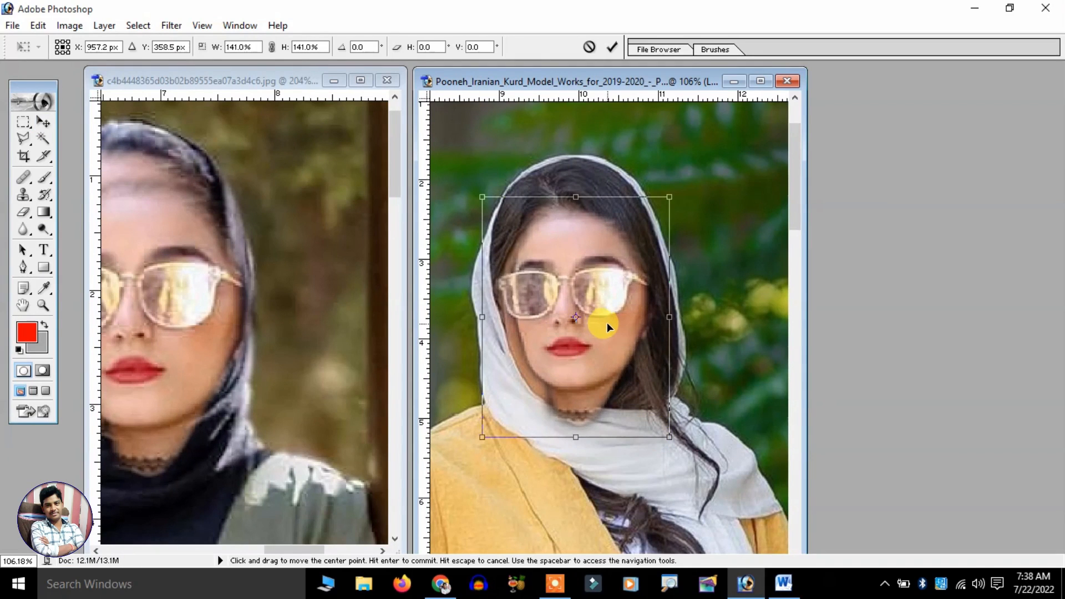
drag(600, 321, 590, 321)
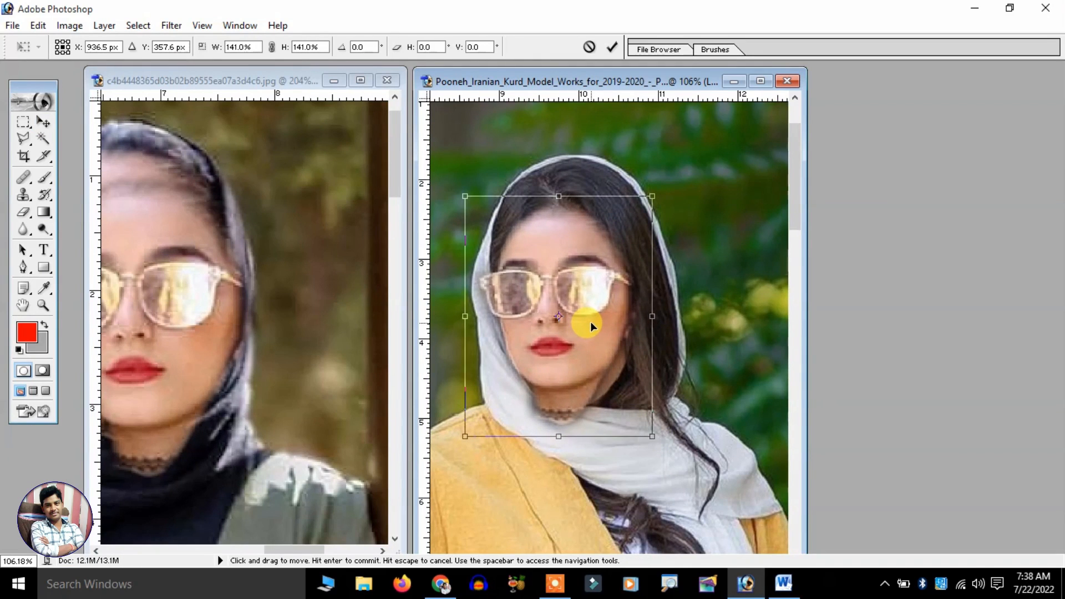
drag(652, 436, 664, 450)
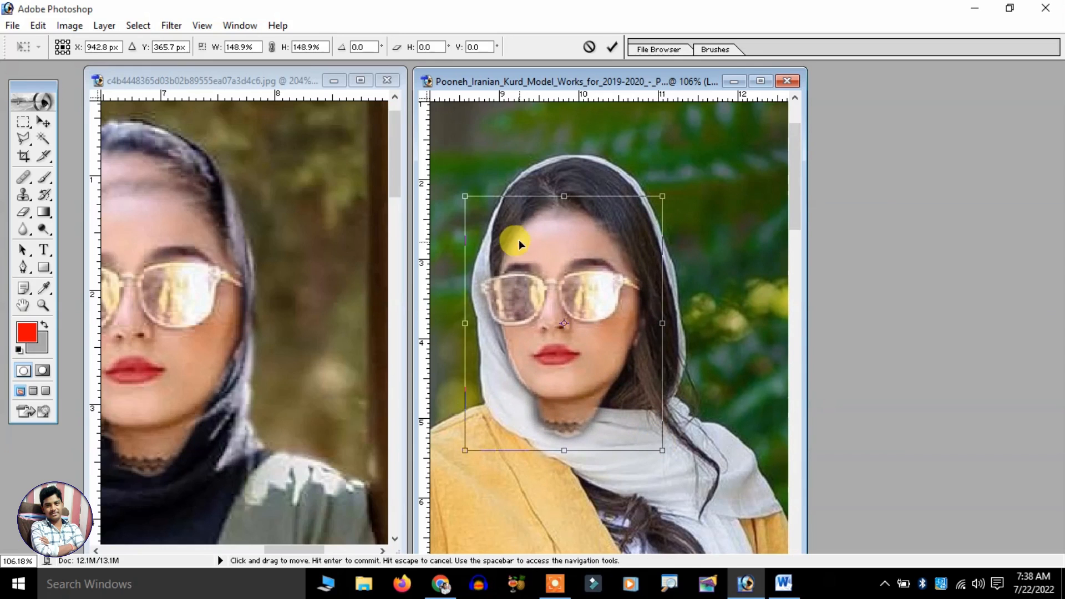
drag(470, 208, 462, 194)
drag(571, 228, 572, 225)
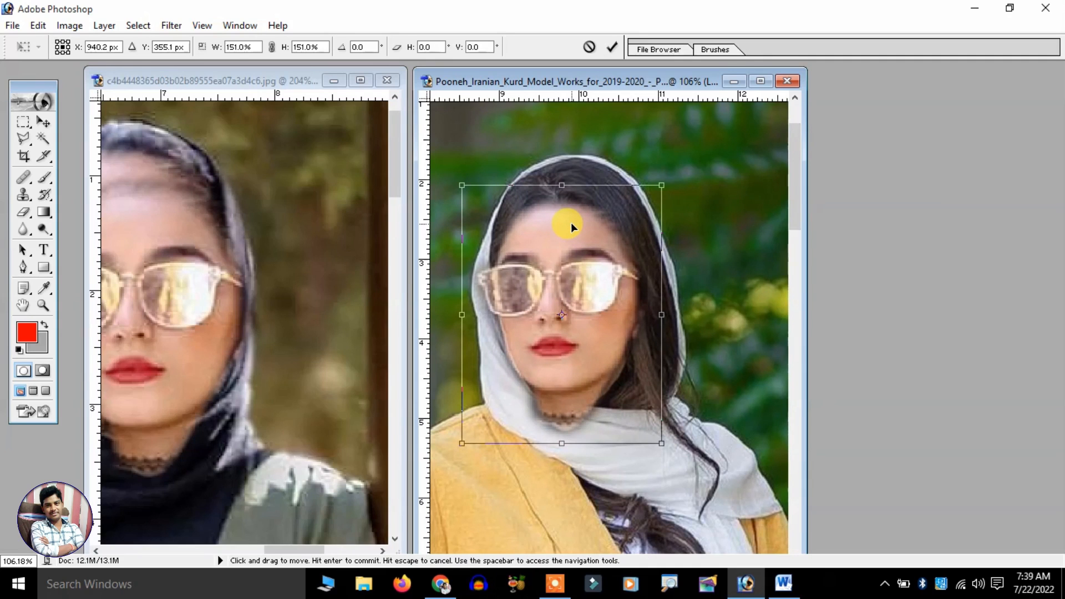
key(Return)
- Erase the lace choker and leftover neck area of the pasted face with a soft eraser so the white scarf shows beneath the chin
scroll(571, 226, up, 3)
key(alt+space)
drag(666, 327, 436, 204)
drag(548, 280, 531, 233)
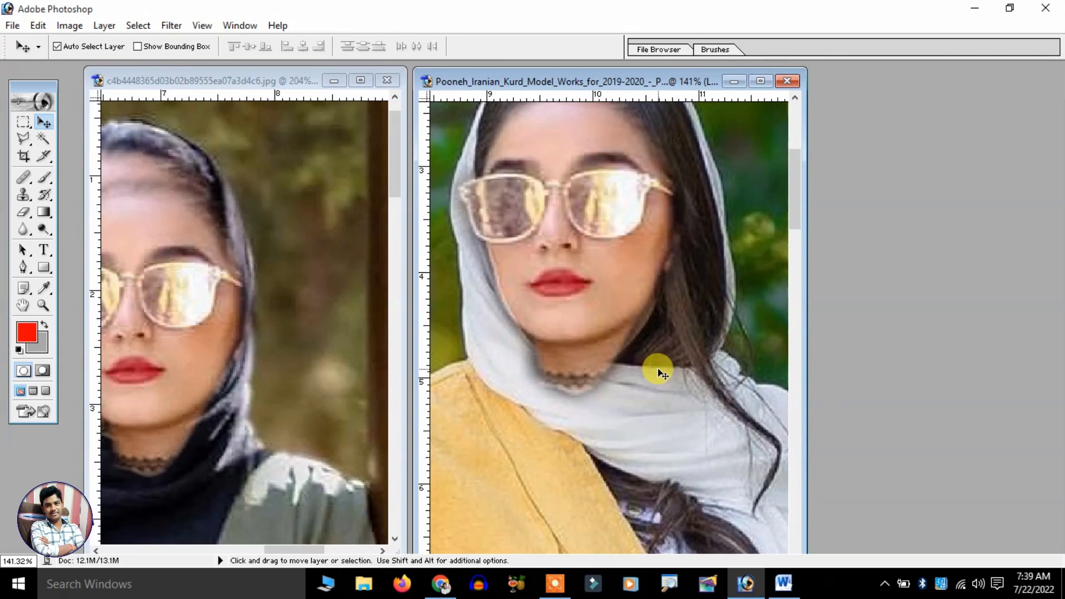
scroll(657, 368, up, 3)
drag(658, 369, 480, 264)
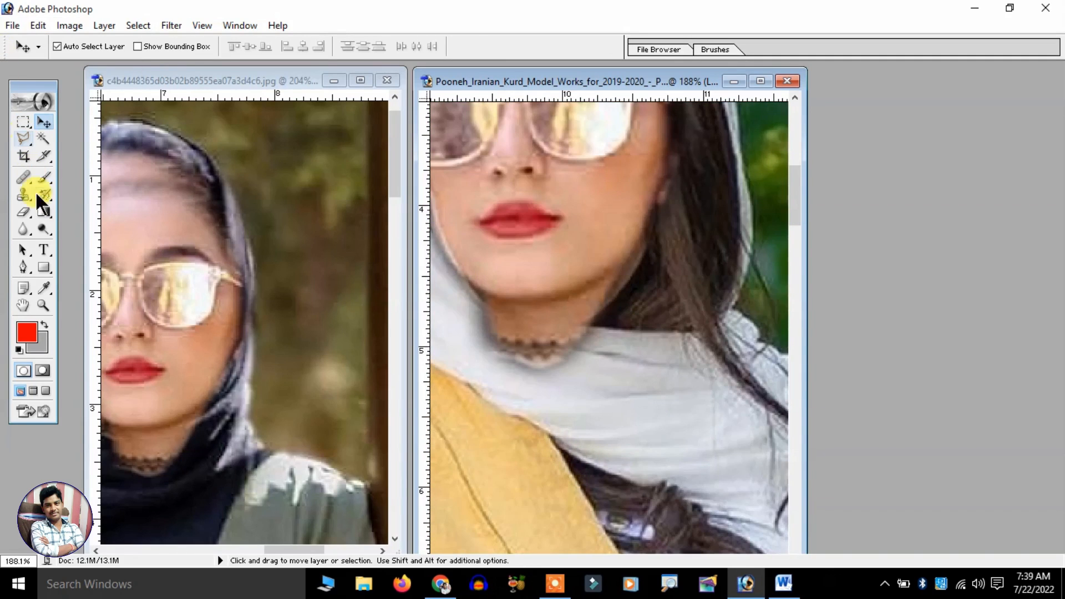
click(22, 216)
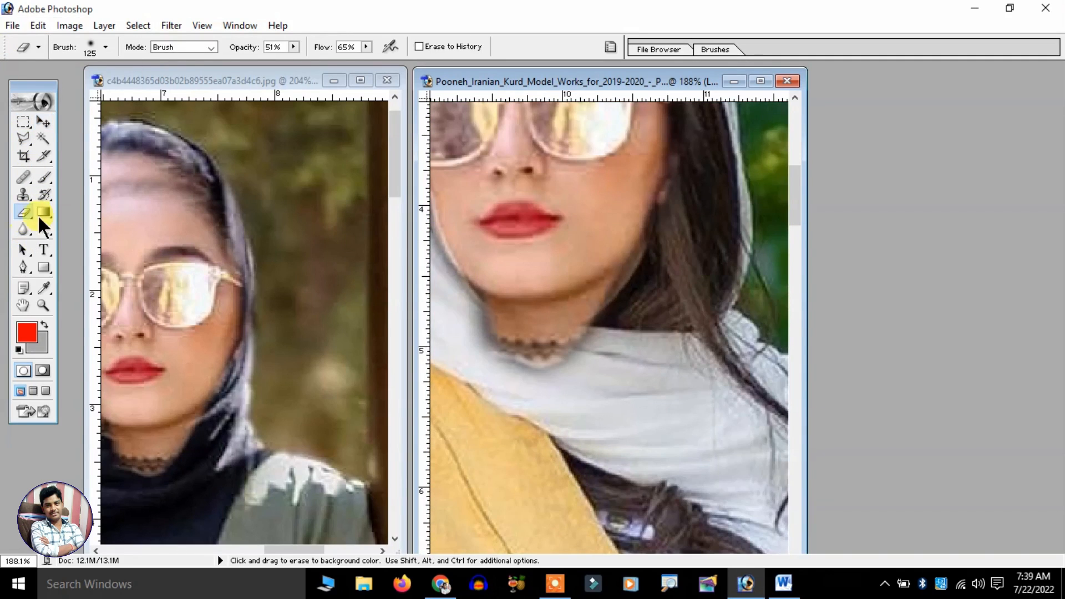
click(205, 48)
click(178, 59)
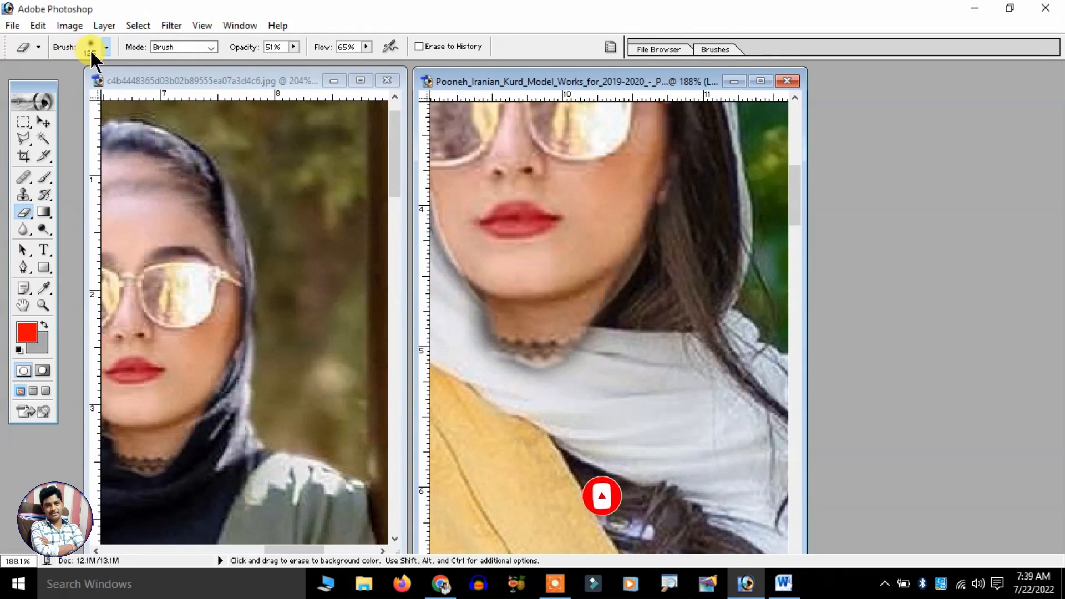
mouse_move(501, 318)
mouse_down()
mouse_move(535, 392)
mouse_move(488, 404)
mouse_move(541, 391)
mouse_move(503, 392)
mouse_move(527, 383)
mouse_up()
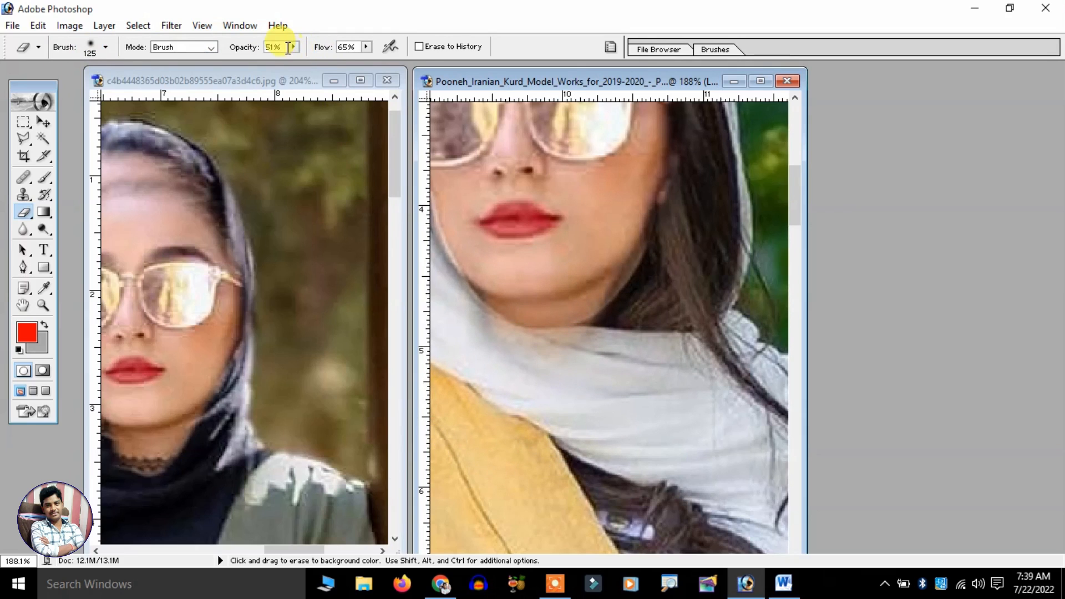
drag(356, 47, 319, 50)
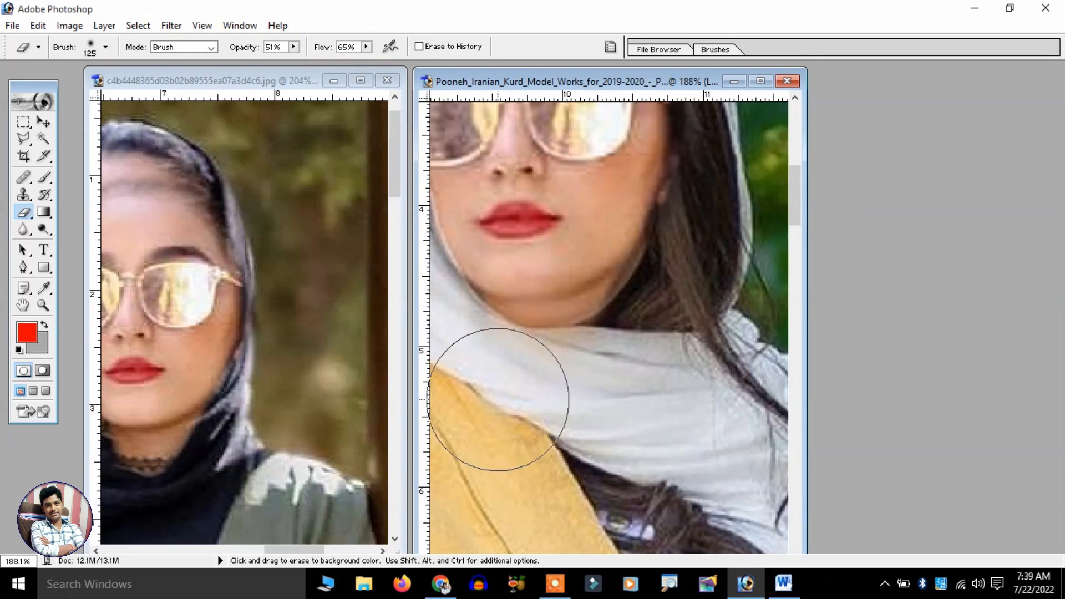
- Reduce the eraser brush size to 60 pixels and step back through the last two edits on the face layer
key(bracketleft)
key(bracketleft)
key(bracketleft)
key(bracketleft)
key(bracketleft)
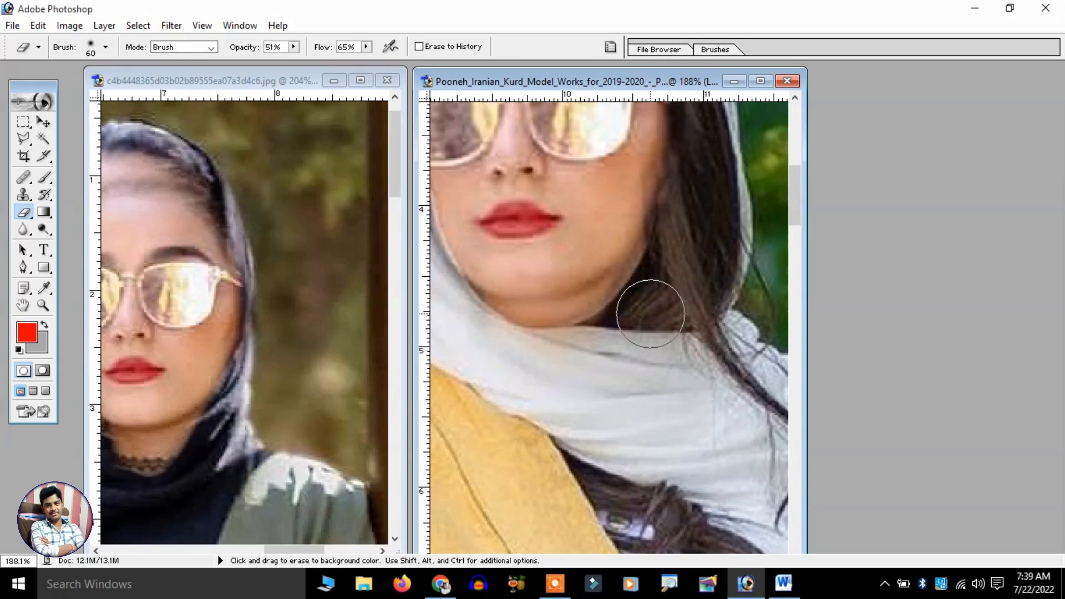
key(ctrl+alt+z)
key(ctrl+alt+z)
drag(644, 279, 823, 394)
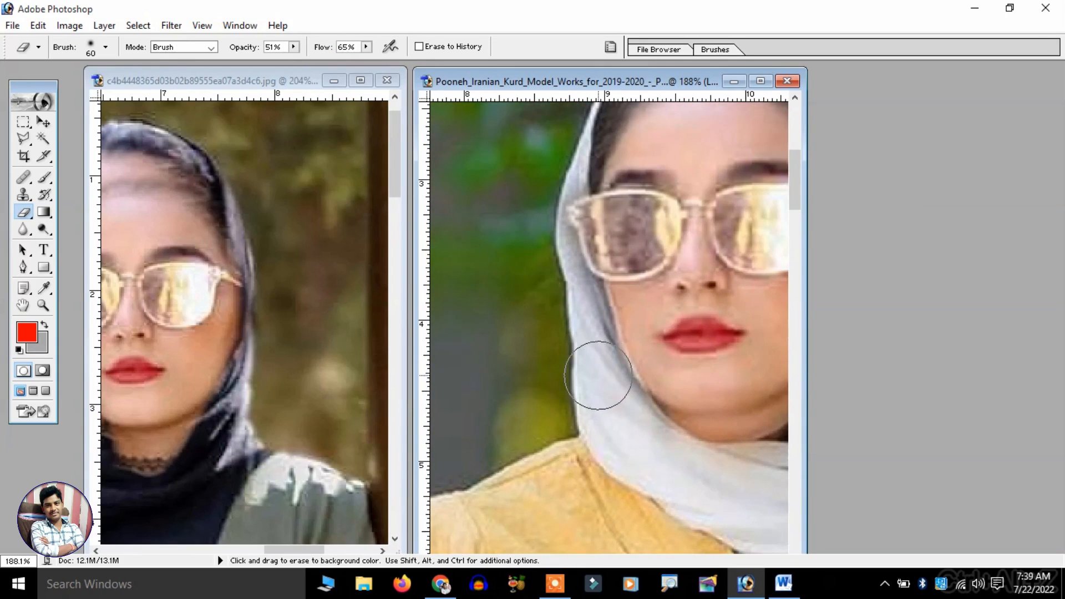
- Show the layer list and toggle Layer 1's visibility repeatedly to compare the woman's photo with and without the swapped face
scroll(594, 347, down, 8)
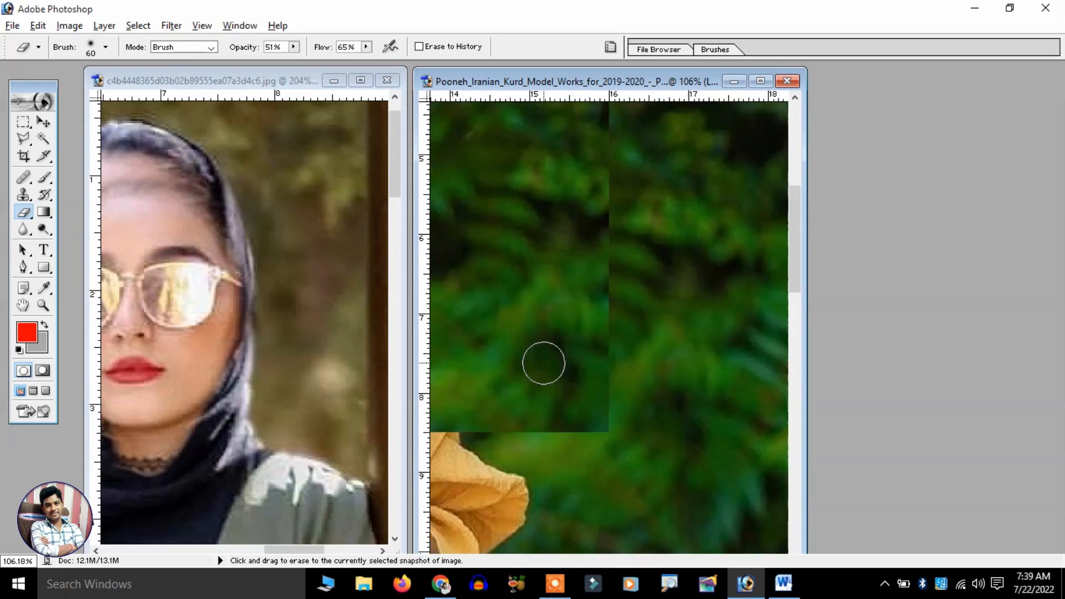
scroll(589, 368, down, 10)
scroll(594, 367, up, 13)
key(space)
drag(679, 330, 499, 330)
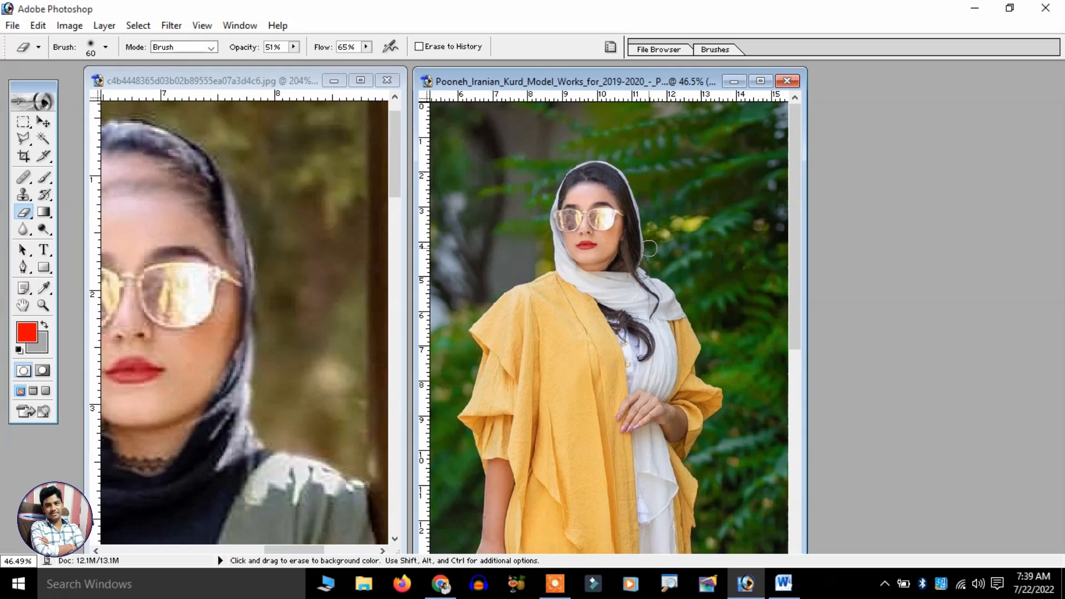
click(233, 25)
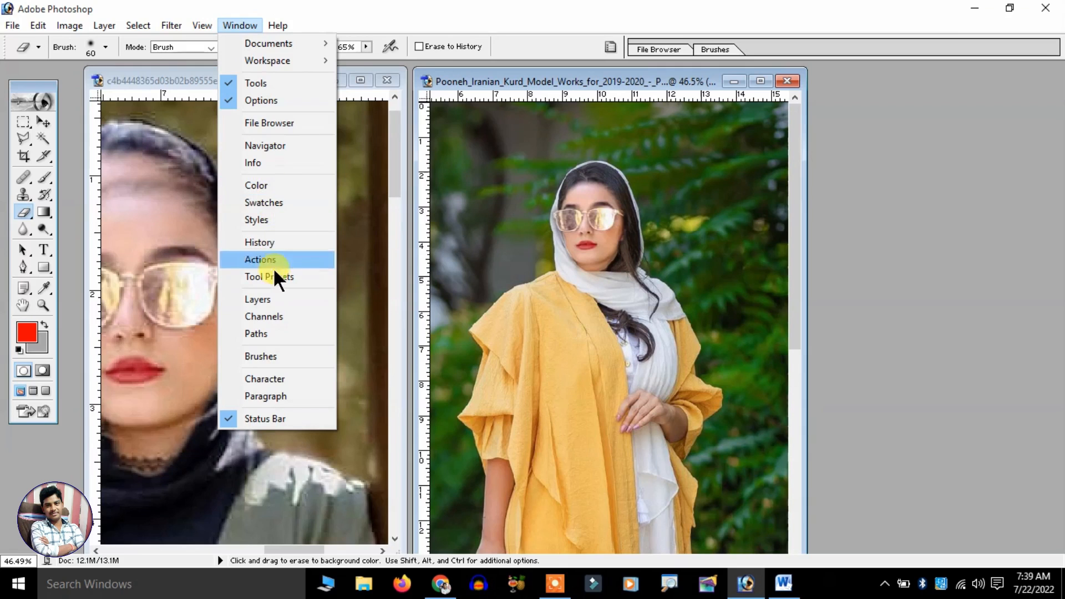
click(268, 298)
click(890, 162)
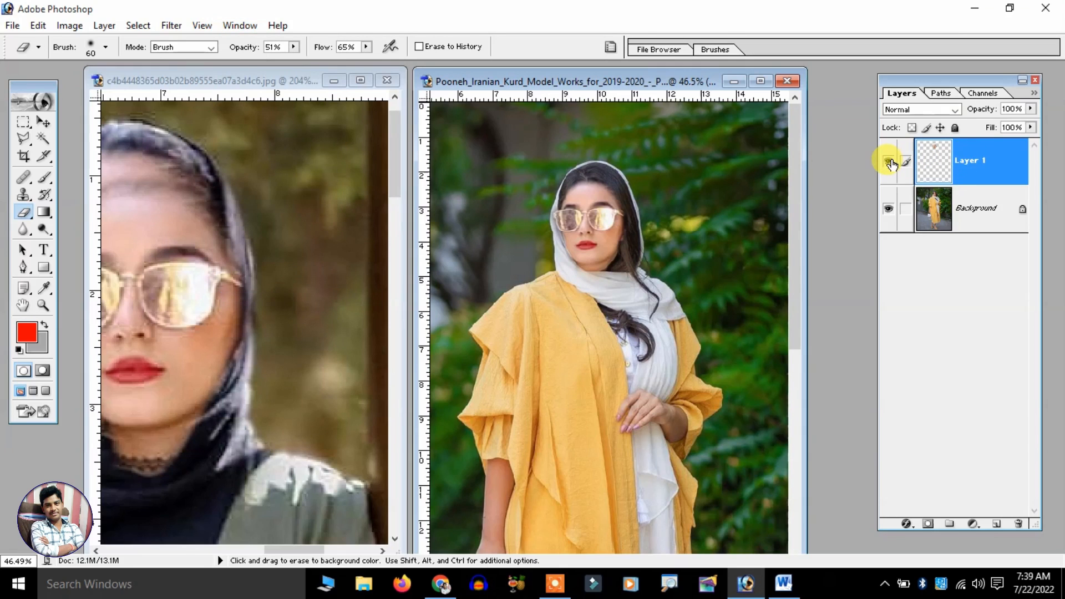
click(890, 162)
click(890, 161)
click(890, 162)
click(890, 162)
click(890, 162)
click(890, 162)
click(890, 162)
click(890, 162)
click(890, 162)
click(890, 162)
click(890, 162)
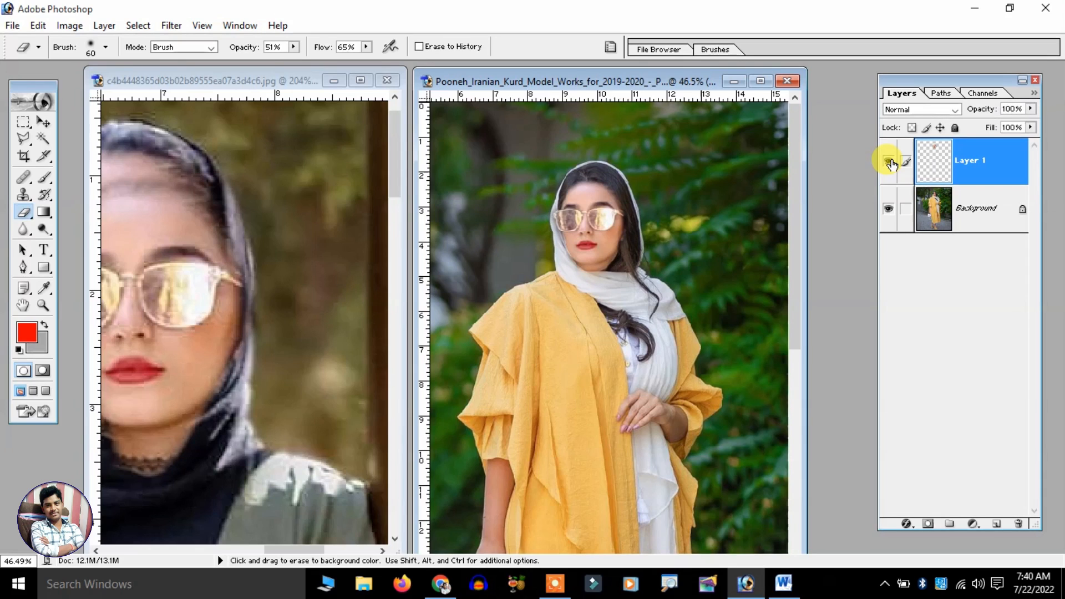